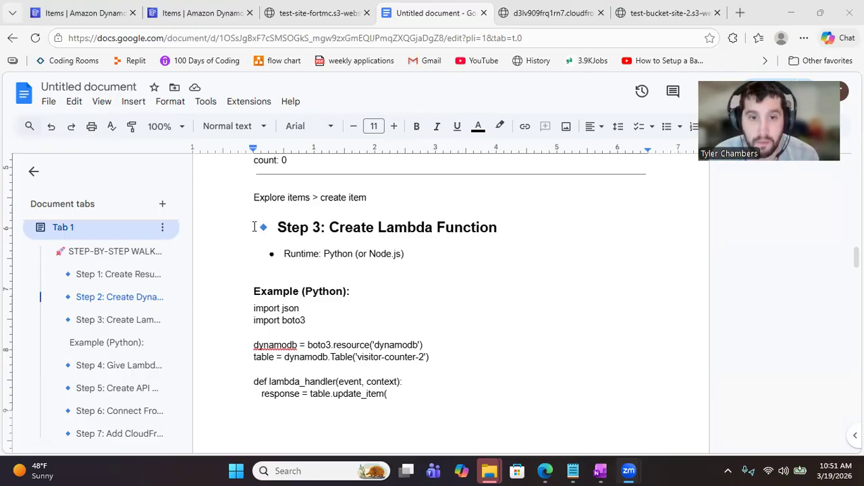
Read the Python Lambda example code in Step 3, from the import lines down to the Step 4 heading.
click(285, 317)
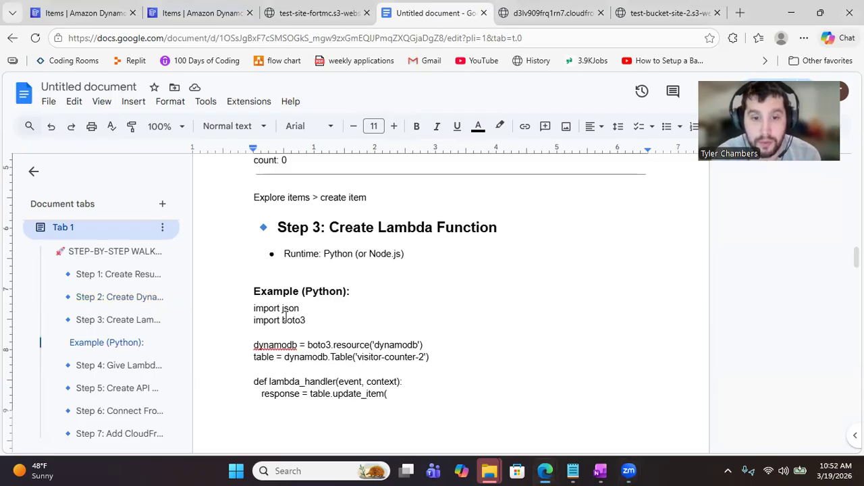
key(Down)
key(Down)
key(Down)
key(Down)
key(Down)
key(Down)
key(Down)
key(Down)
key(Down)
key(Down)
key(Down)
key(Down)
key(Down)
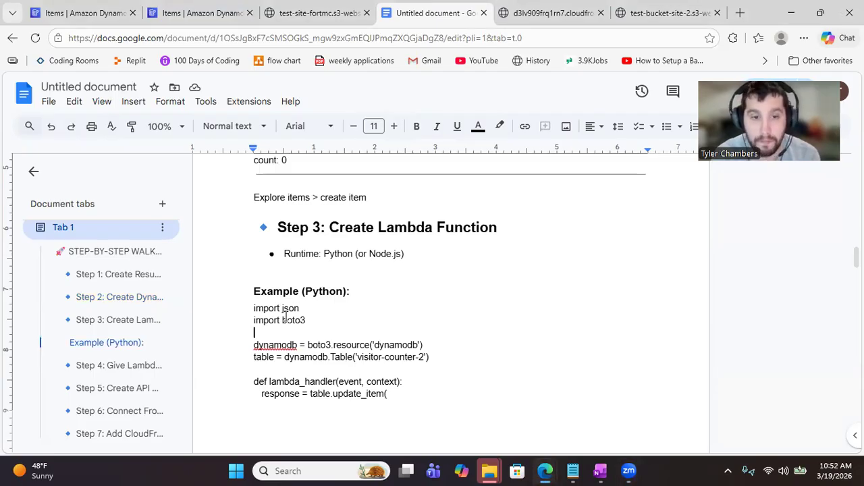
key(Down)
key(Down)
key(Down)
key(Down)
key(Down)
key(Down)
key(Down)
key(Down)
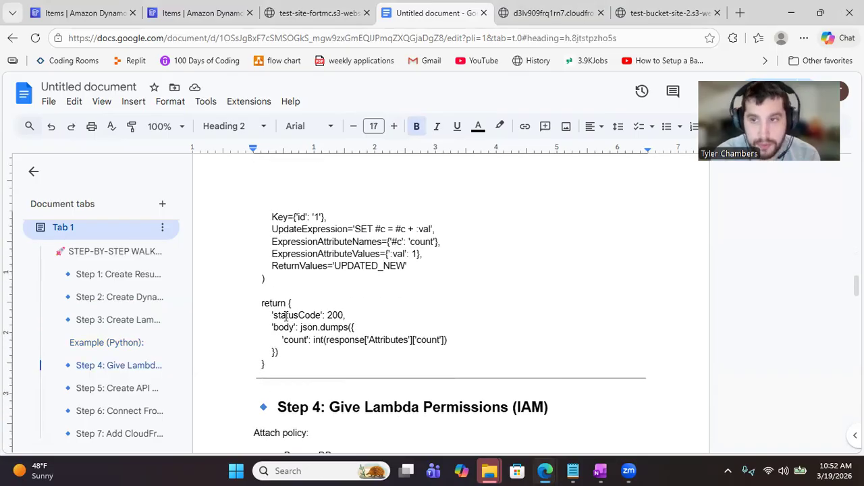
Go back up from the end of the example code to the beginning of the Step 3 section.
key(Up)
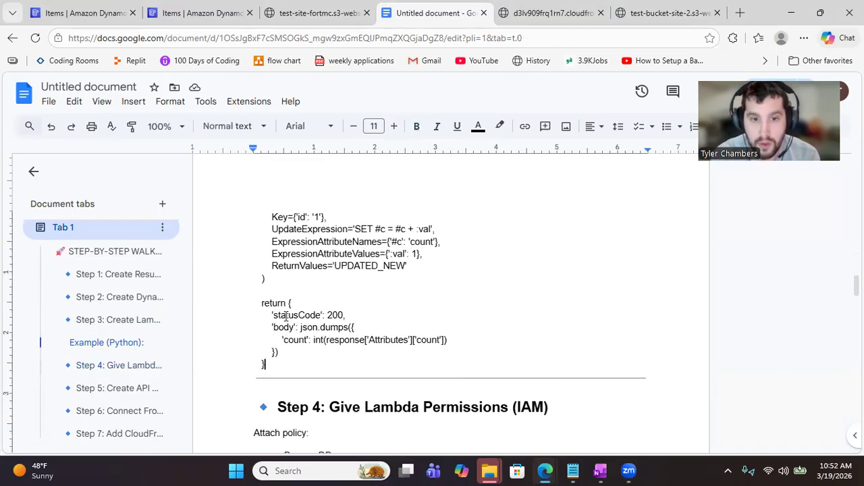
key(Up)
key(Up)
key(Up)
key(Up)
key(Up)
key(Up)
key(Up)
key(Up)
key(Up)
key(Up)
key(Up)
key(Up)
key(Up)
key(Up)
key(Up)
key(Up)
key(Up)
key(Up)
key(Up)
key(Up)
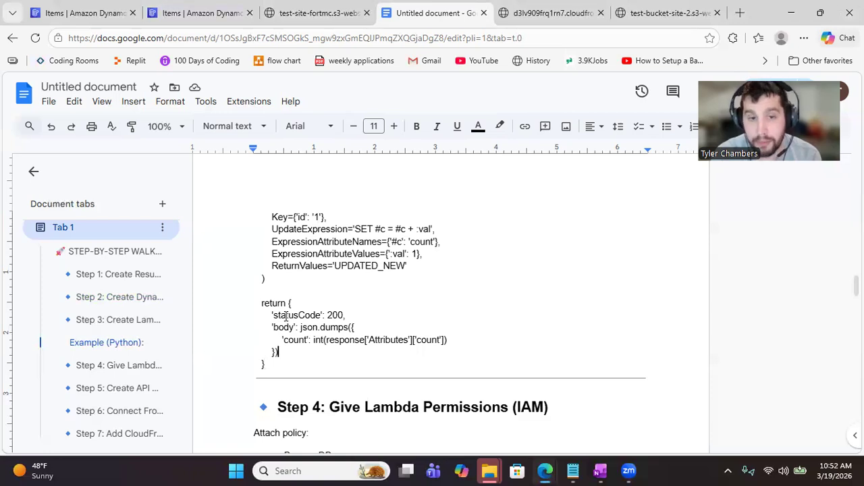
Review the update_item call and return block again, continuing to the DynamoDB policy list in Step 4.
key(Down)
key(Down)
key(Down)
key(Down)
key(Down)
key(Down)
key(Down)
key(Down)
key(Down)
key(Down)
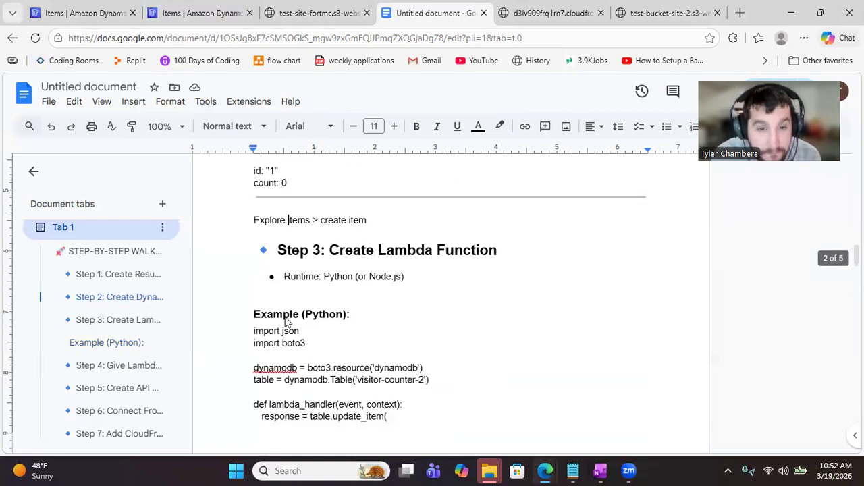
key(Down)
key(Down)
key(Down)
key(Down)
key(Down)
key(Down)
key(Down)
key(Down)
key(Down)
key(Down)
key(Down)
key(Down)
key(Down)
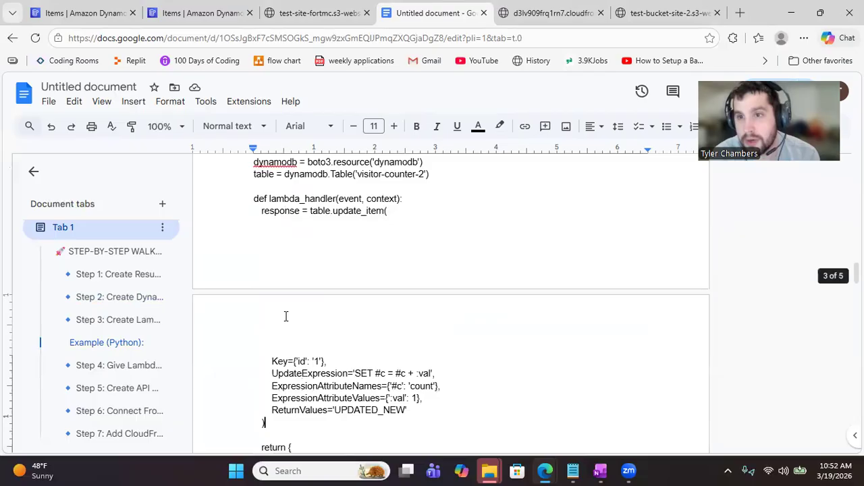
key(Down)
key(Down)
key(Down)
key(Down)
key(Down)
key(Down)
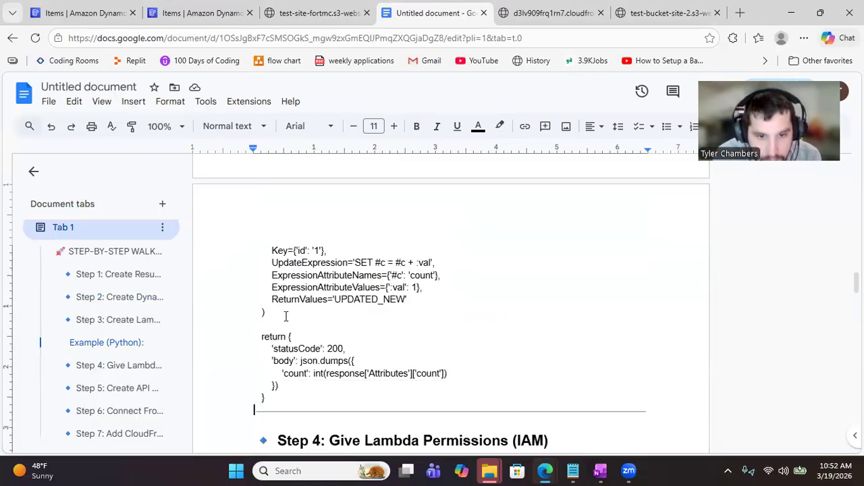
key(Down)
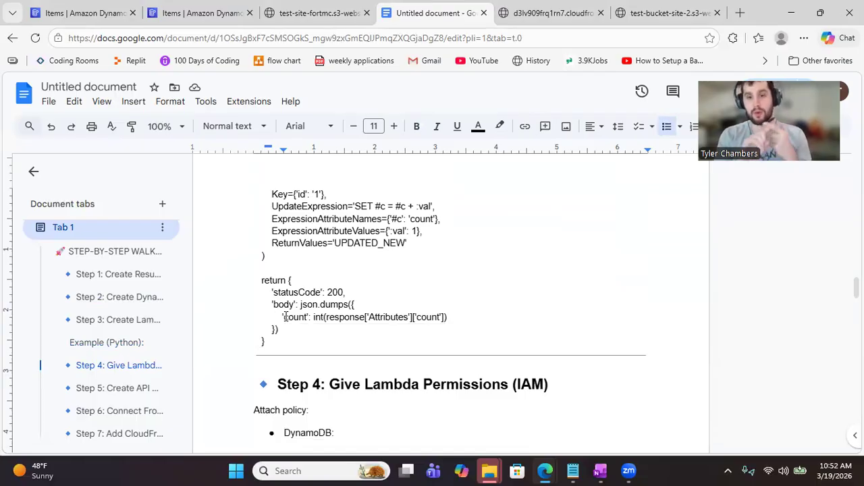
key(Down)
key(Down)
key(Down)
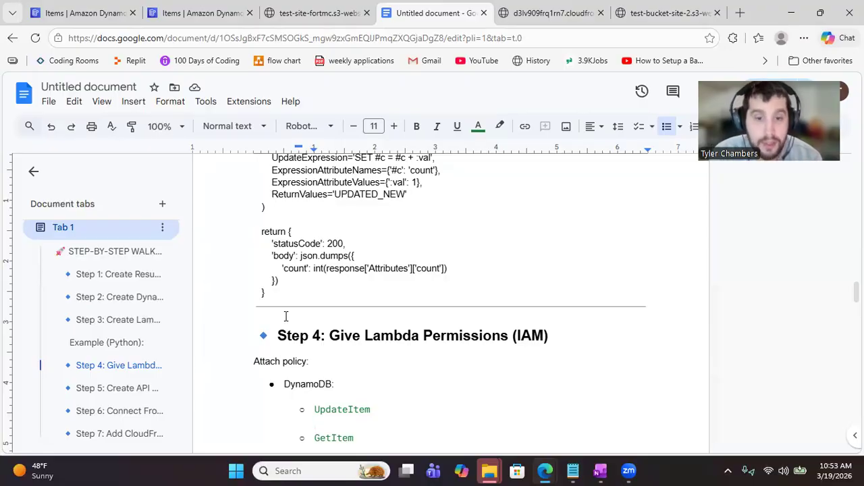
Read the Step 4 notes on UpdateItem and GetItem permissions, least privilege IAM and the new role, down to Step 5.
click(301, 370)
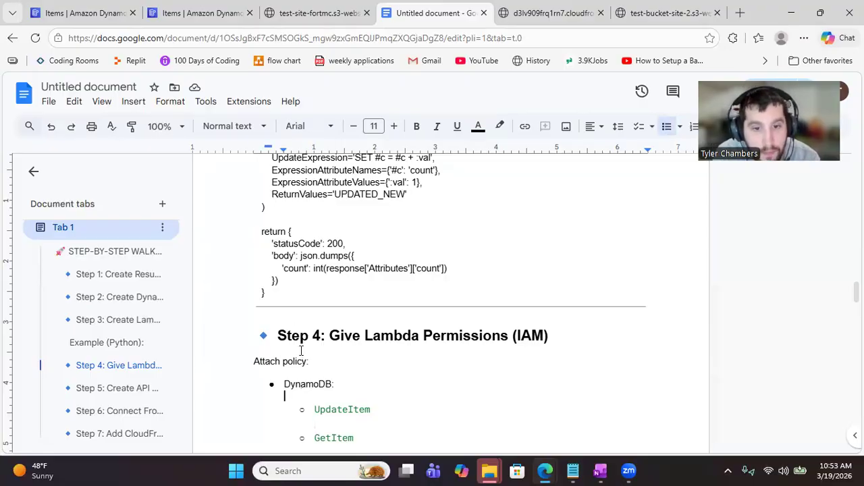
key(Down)
key(Down)
key(Down)
key(Down)
key(Down)
key(Down)
key(Down)
key(Down)
key(Down)
key(Down)
key(Down)
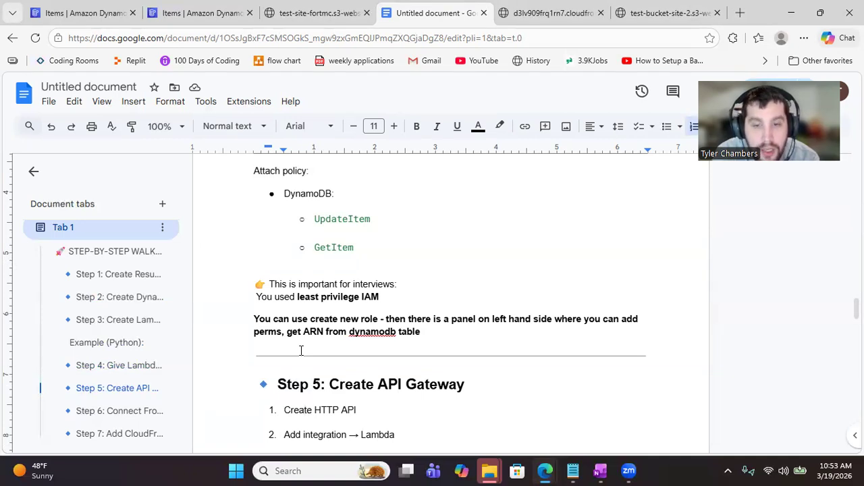
Return to the Step 3: Create Lambda Function section and check its runtime and table instructions.
key(Up)
key(Up)
key(Up)
key(Up)
key(Up)
key(Up)
key(Up)
key(Up)
key(Up)
key(Up)
key(Up)
key(Up)
key(Up)
key(Up)
key(Up)
key(Up)
key(Up)
key(Up)
key(Up)
key(Up)
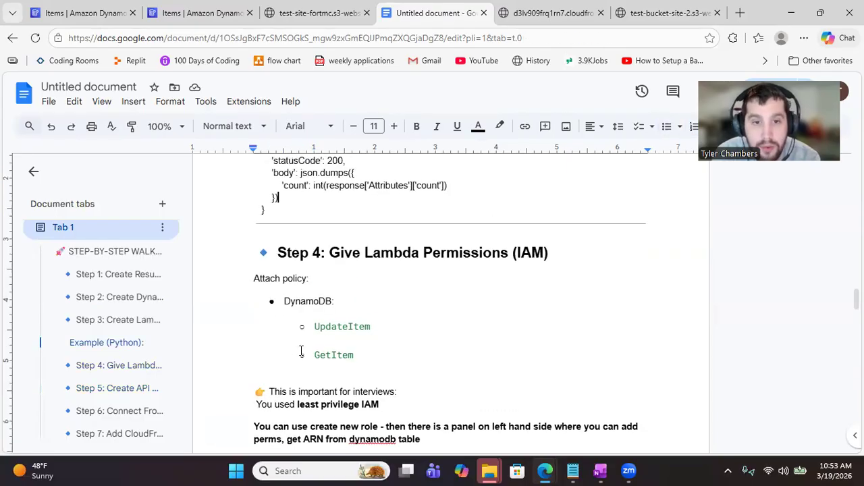
key(Up)
key(Up)
key(Up)
key(Up)
key(Up)
key(Up)
key(Up)
key(Up)
key(Up)
key(Up)
key(Up)
key(Up)
key(Up)
key(Up)
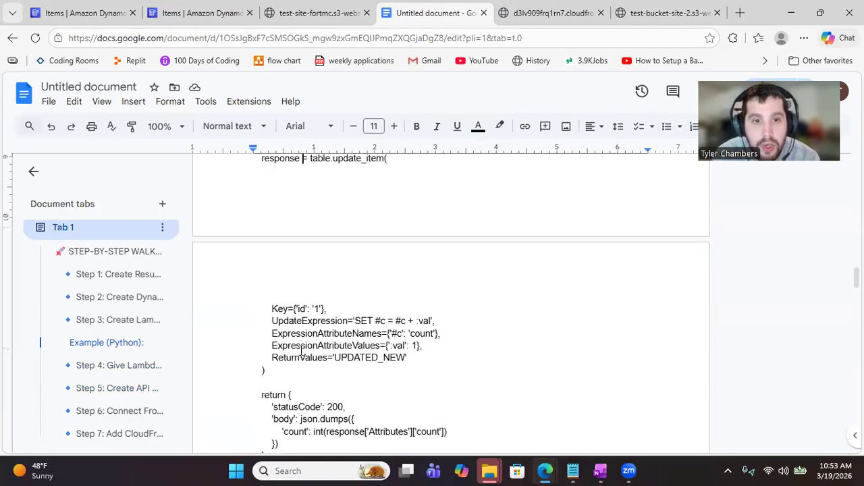
key(Up)
key(Up)
key(Up)
key(Up)
key(Up)
key(Up)
key(Up)
key(Up)
key(Up)
key(Up)
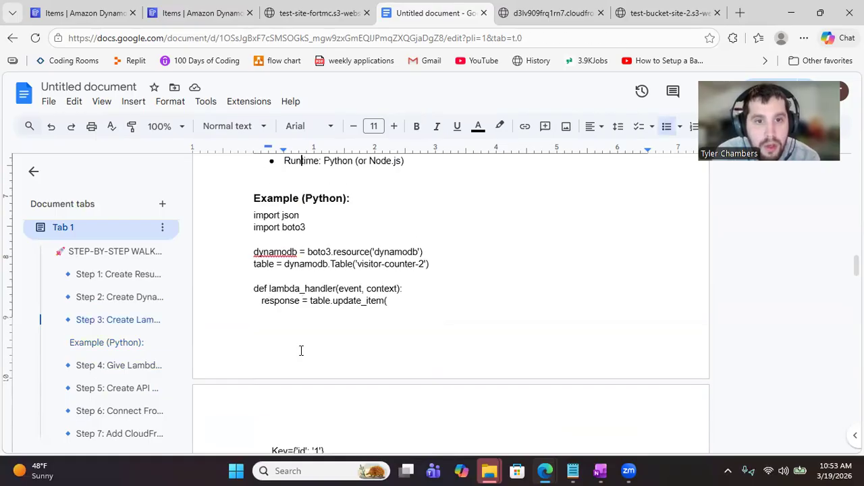
key(Up)
key(Down)
key(Down)
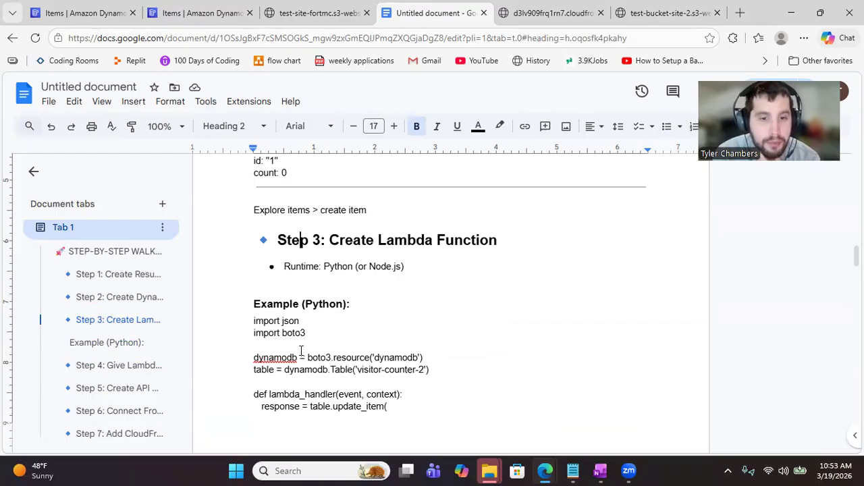
Switch to the AWS console, search for Lambda and open the Lambda service.
click(98, 12)
click(195, 93)
text(Lambda)
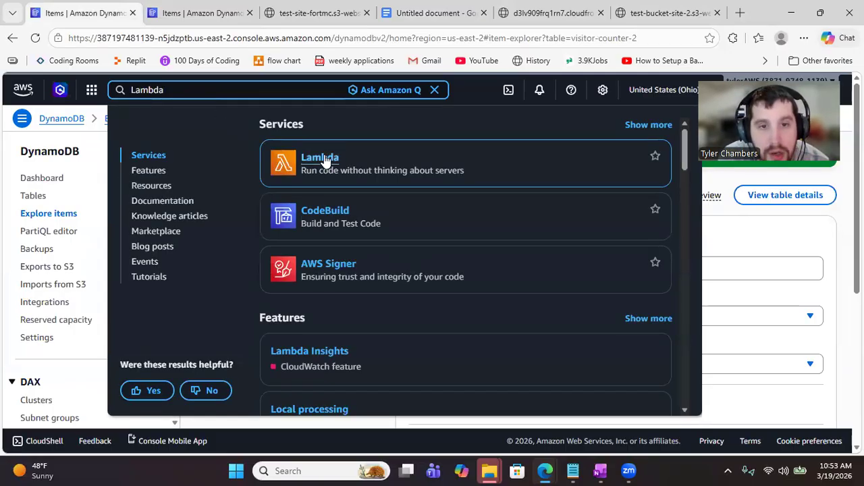
click(324, 156)
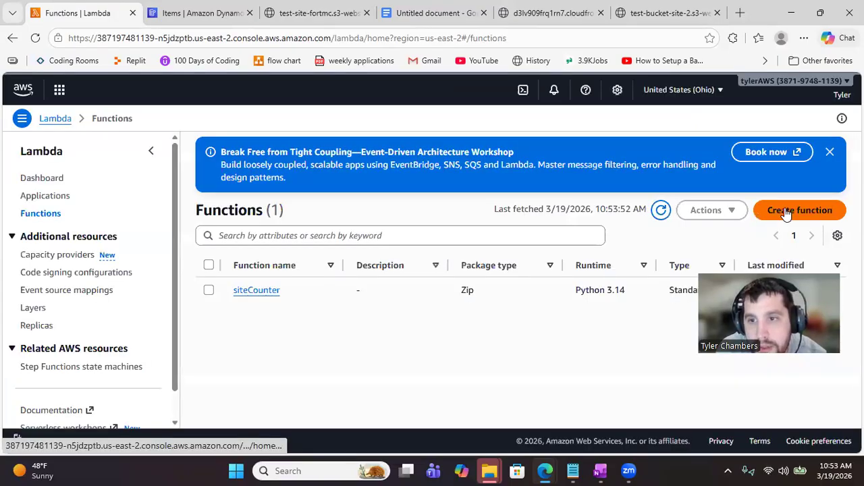
Start a new Lambda function authored from scratch, named siteCounter2, with the Python 3.14 runtime.
click(787, 213)
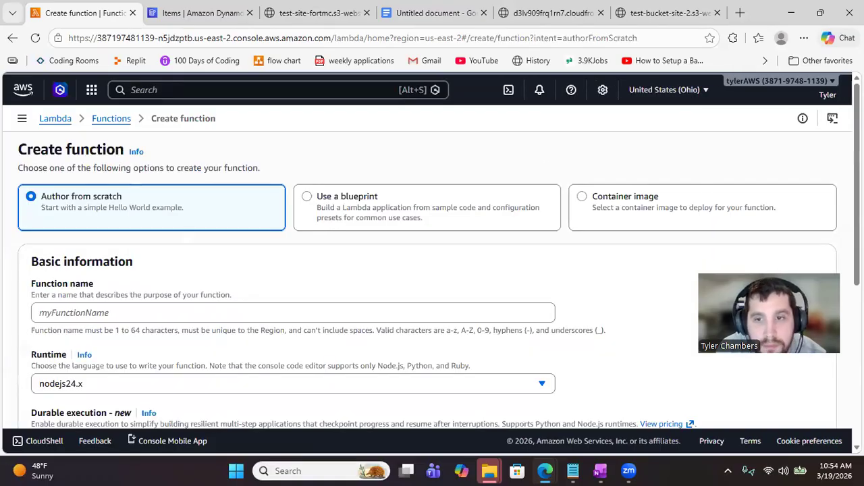
scroll(508, 237, down, 1)
click(498, 244)
text(siteCounter2)
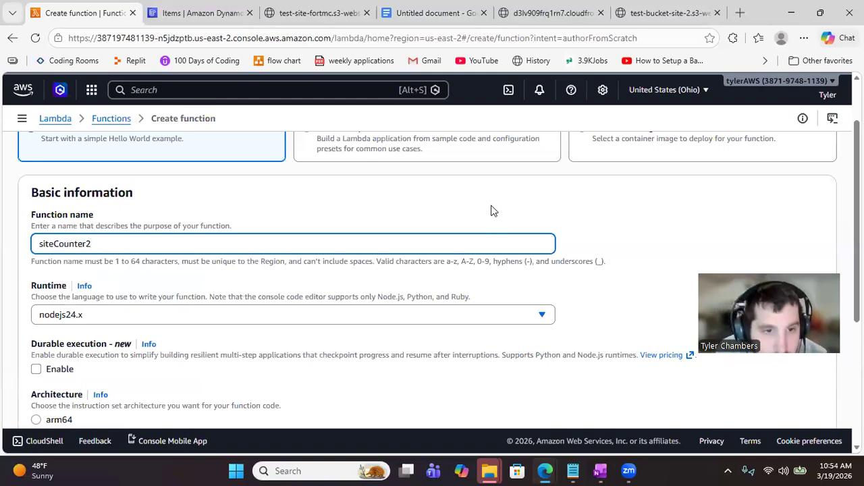
click(540, 322)
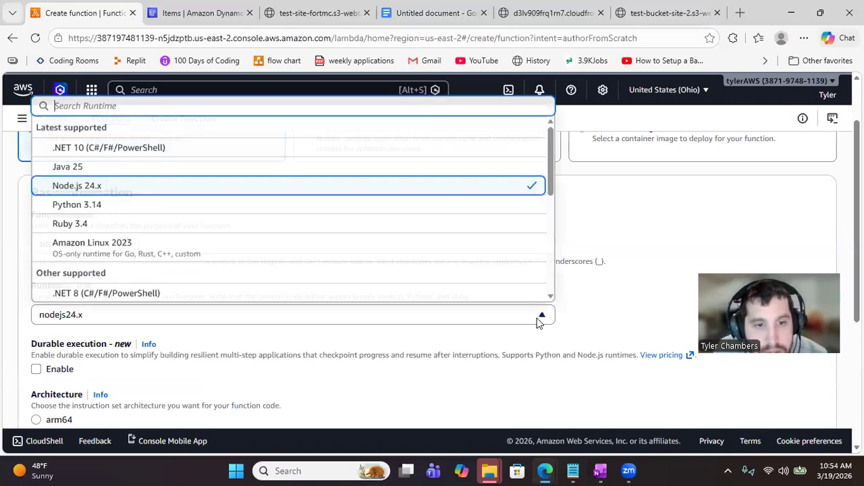
click(435, 211)
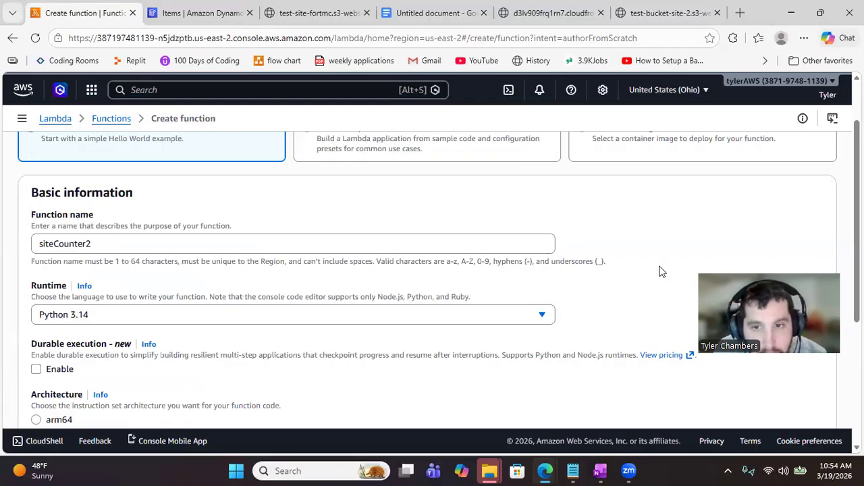
Change the default execution role to use another role and start creating a new role for the function.
scroll(658, 268, down, 3)
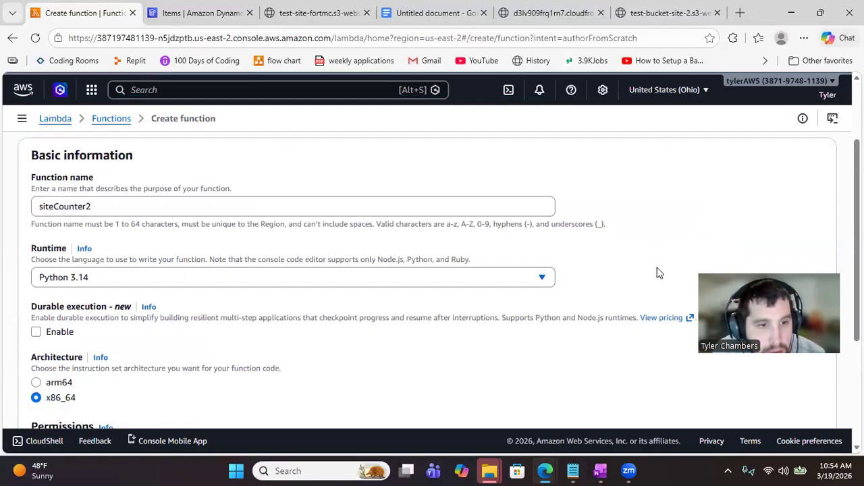
scroll(659, 271, down, 2)
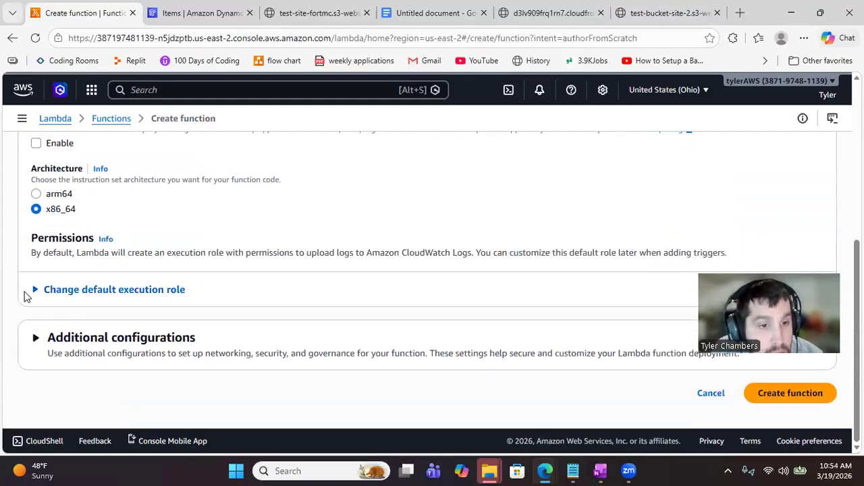
click(37, 291)
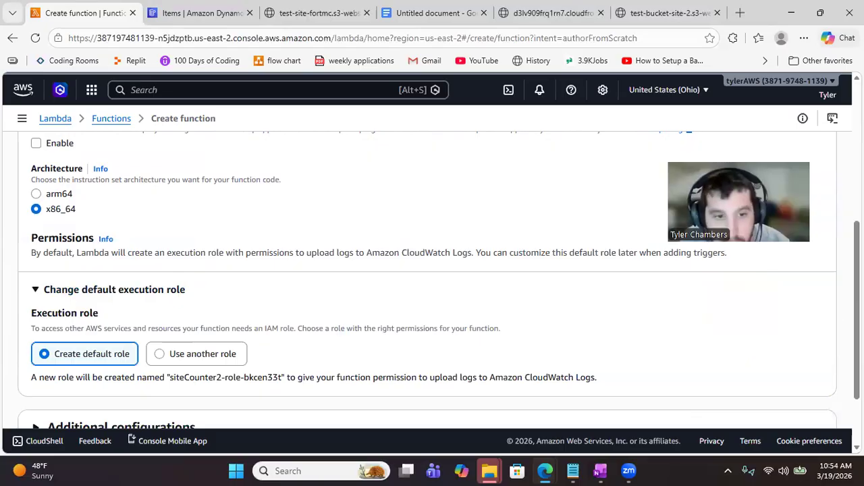
click(205, 355)
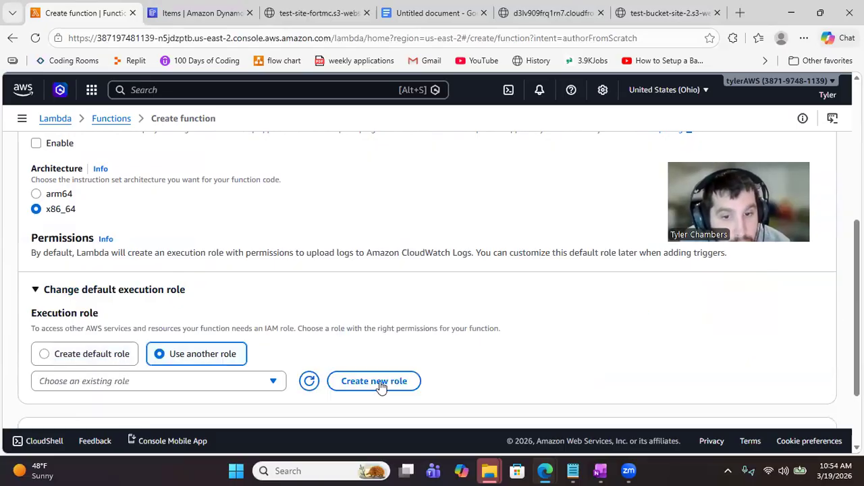
click(380, 382)
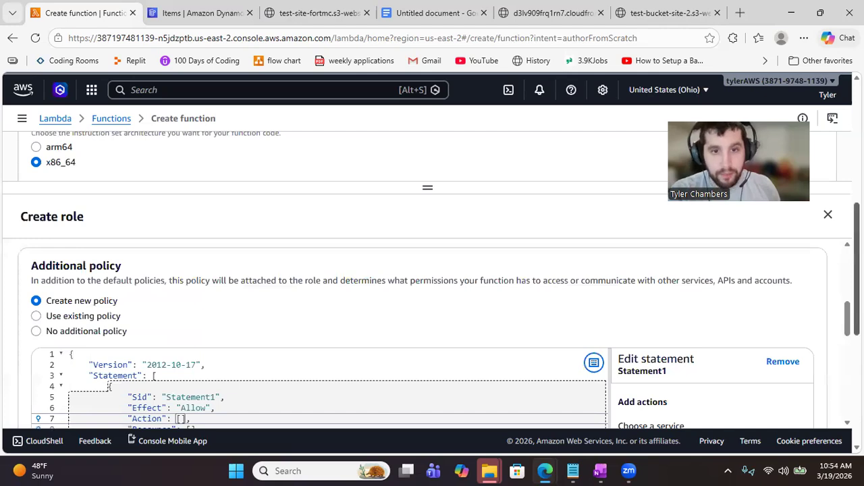
Set the Sid of the new additional policy's statement to LambdaExecutionPolicyDynamoDB.
drag(857, 286, 845, 257)
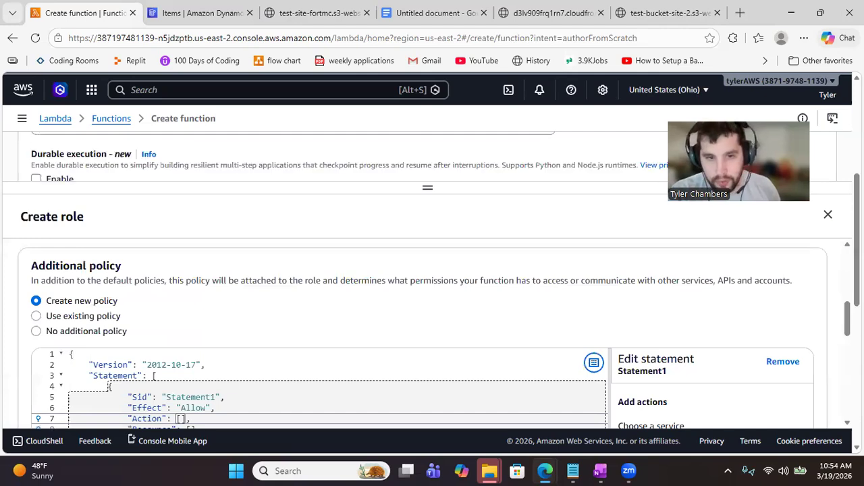
scroll(423, 335, up, 1)
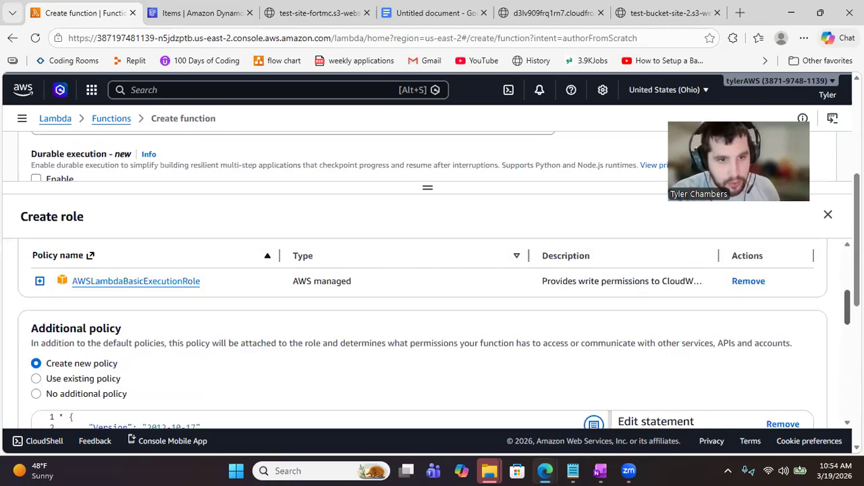
scroll(422, 334, down, 2)
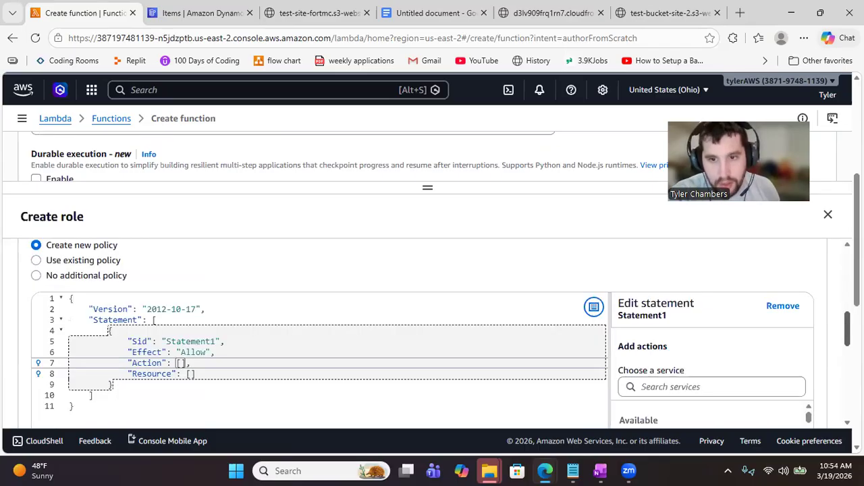
scroll(423, 320, down, 1)
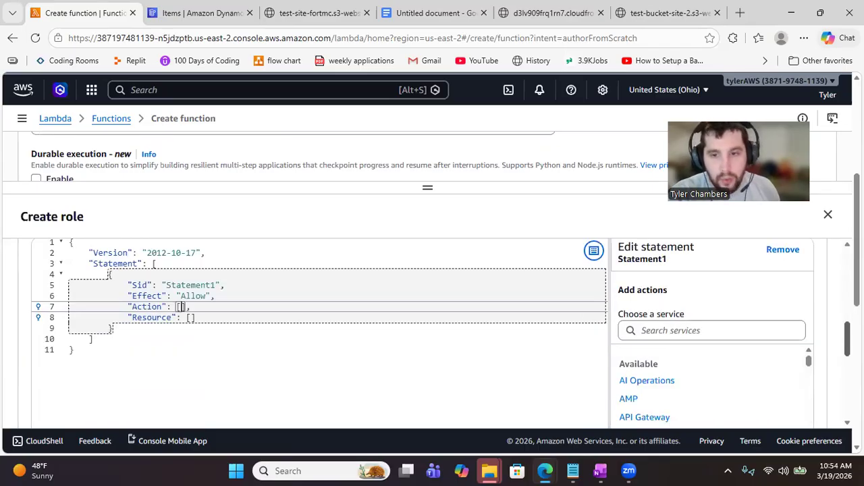
click(765, 333)
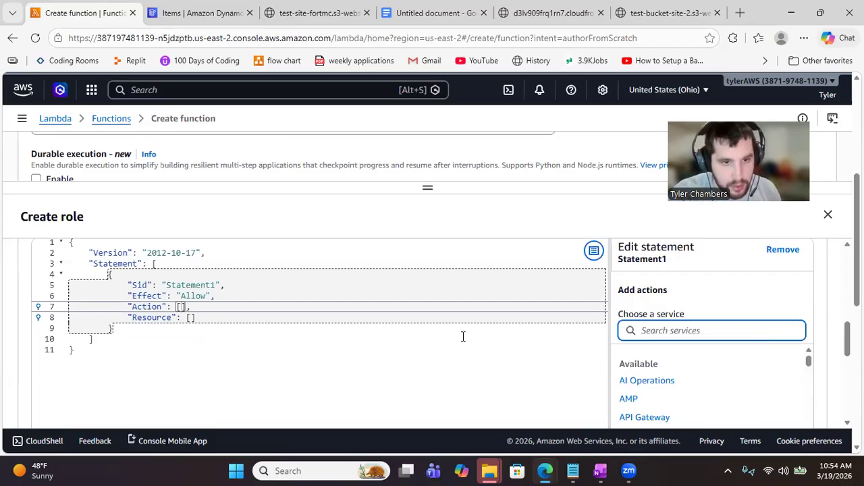
click(217, 285)
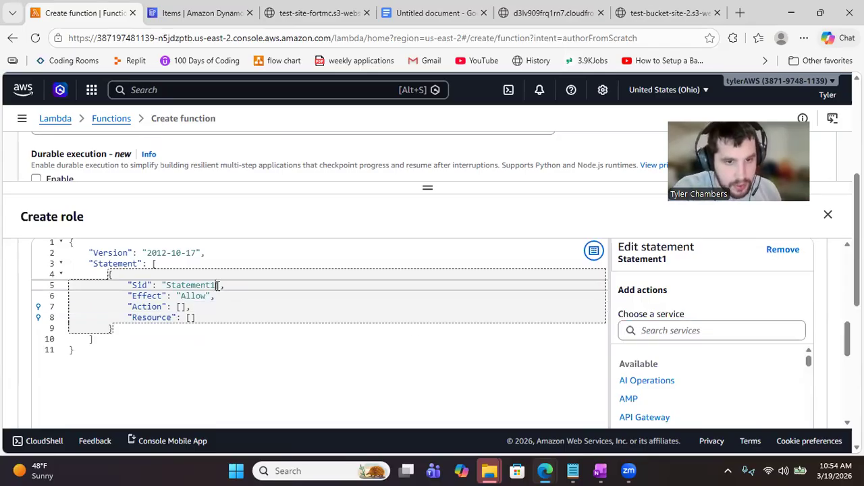
key(BackSpace)
key(BackSpace)
key(BackSpace)
key(BackSpace)
key(BackSpace)
key(BackSpace)
key(BackSpace)
key(BackSpace)
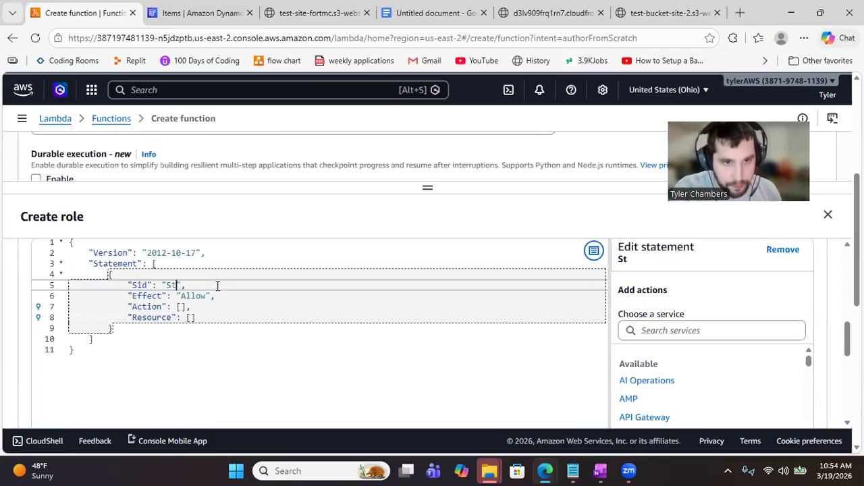
key(BackSpace)
key(BackSpace)
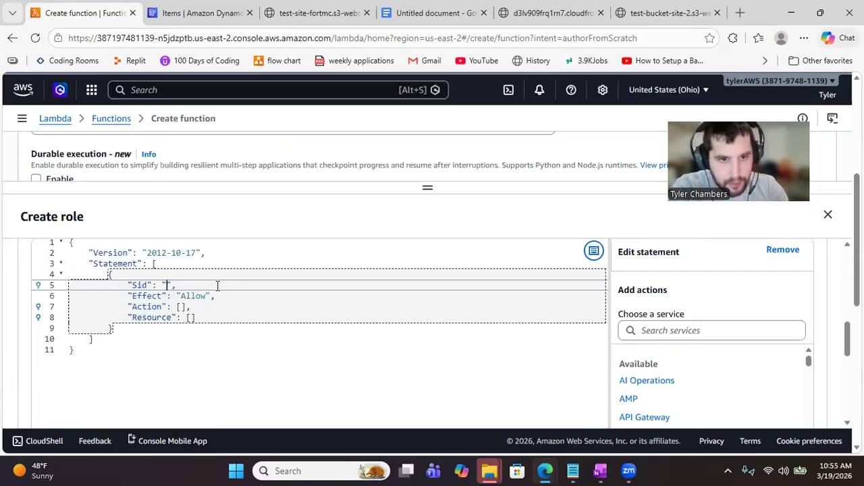
text(Labmda)
key(BackSpace)
key(BackSpace)
key(BackSpace)
key(BackSpace)
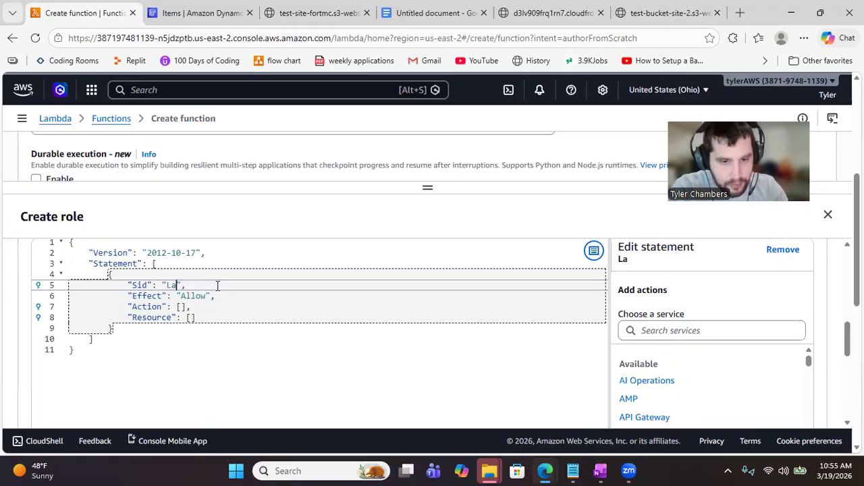
text(mbda)
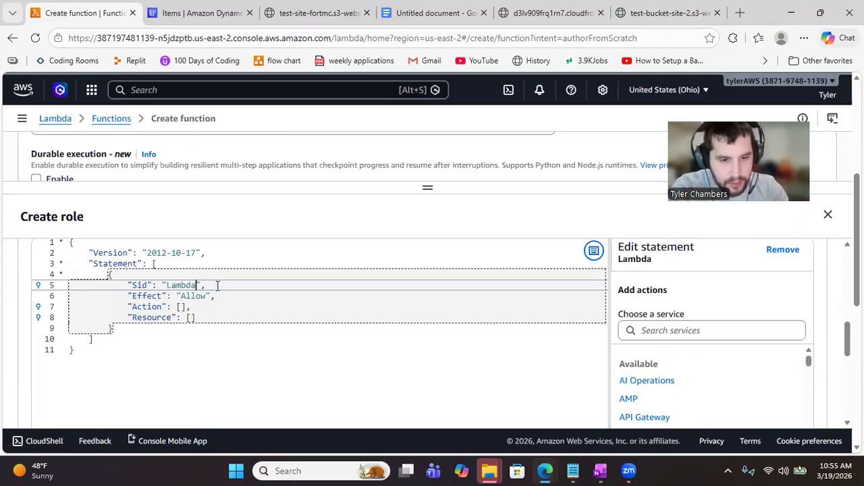
text(Executio)
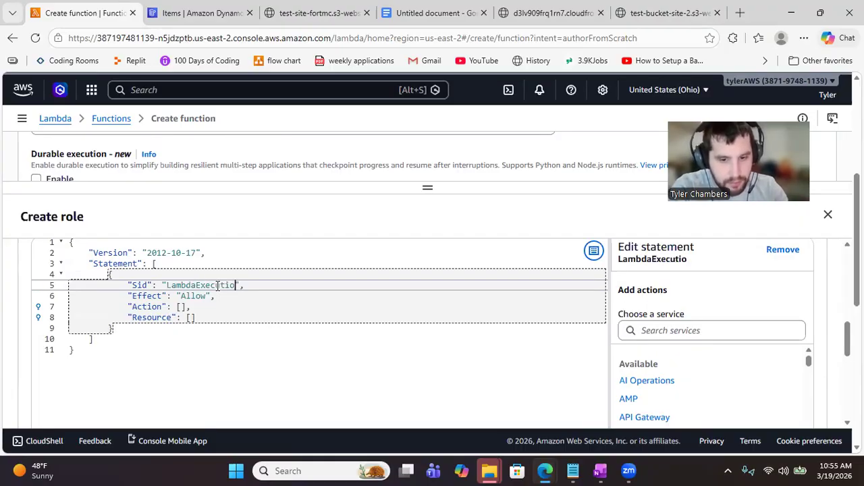
text(nPolicy)
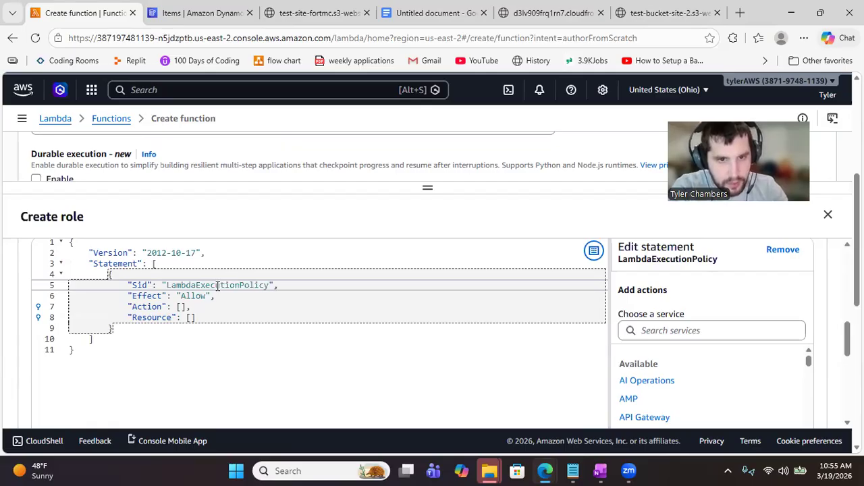
text(DynamoDB)
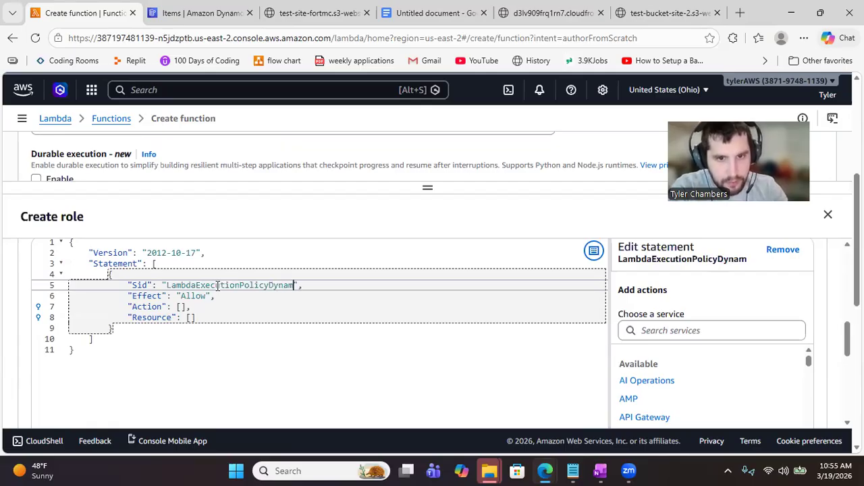
Search the policy statement's services for dynamo and open the list of DynamoDB actions.
click(684, 339)
text(dynamo)
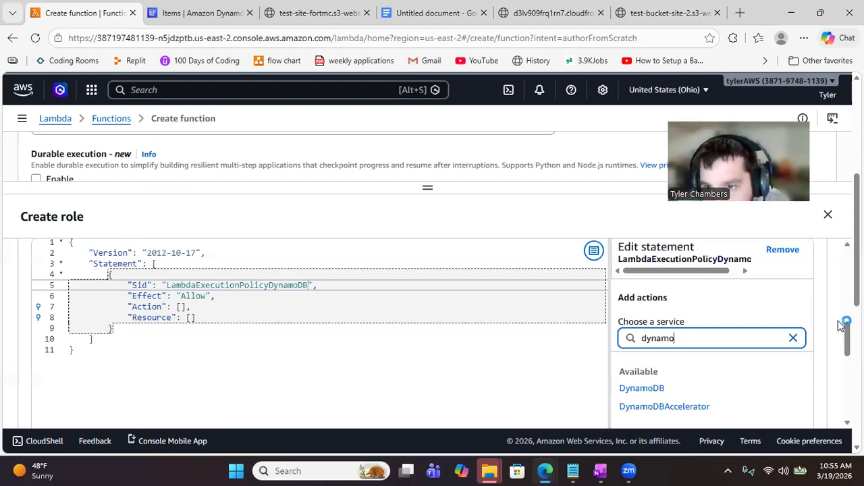
drag(847, 340, 848, 334)
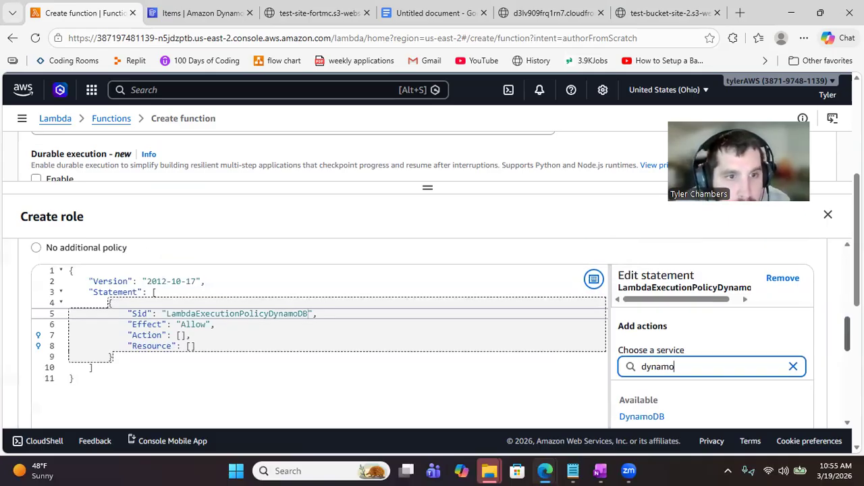
drag(847, 334, 847, 344)
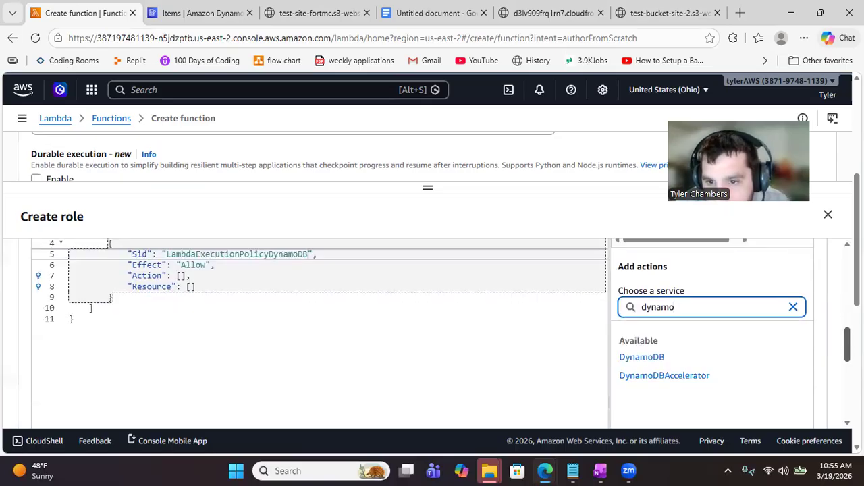
click(658, 358)
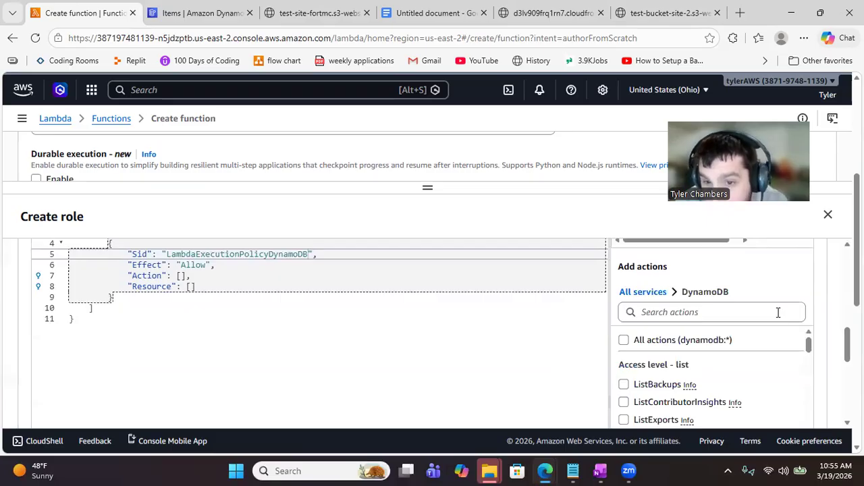
click(705, 309)
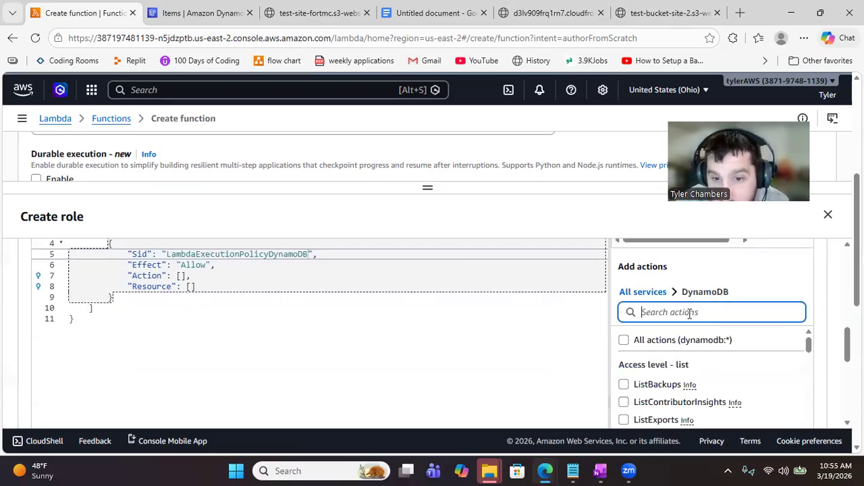
Switch to the walkthrough document and check which DynamoDB permissions Step 4: Give Lambda Permissions (IAM) calls for.
click(433, 8)
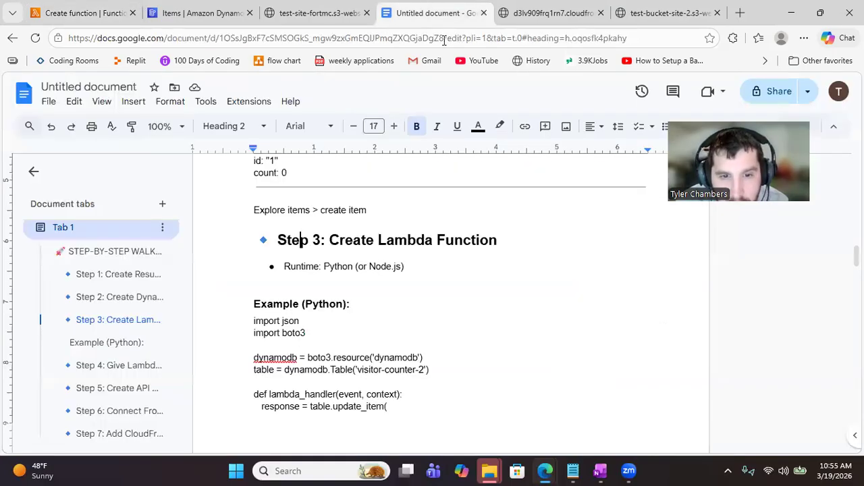
click(530, 314)
scroll(530, 314, down, 1)
click(530, 313)
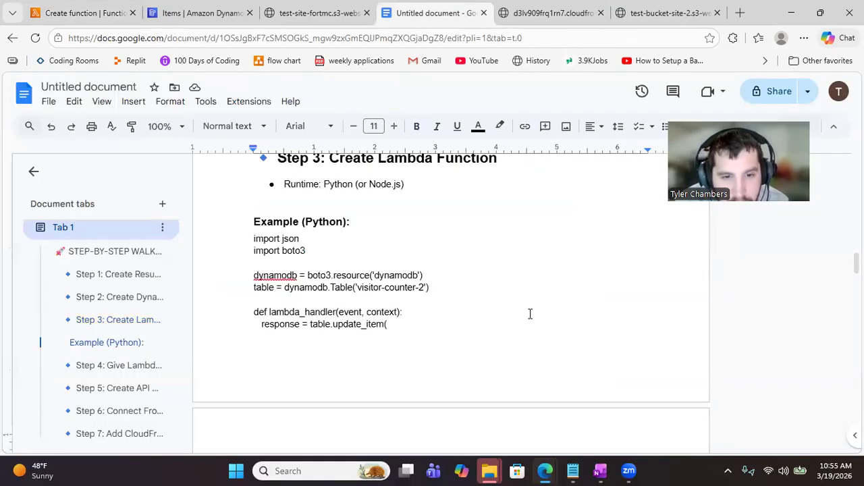
scroll(530, 313, down, 2)
key(Down)
key(Down)
key(Down)
key(Down)
key(Down)
key(Down)
key(Down)
key(Down)
key(Down)
key(Down)
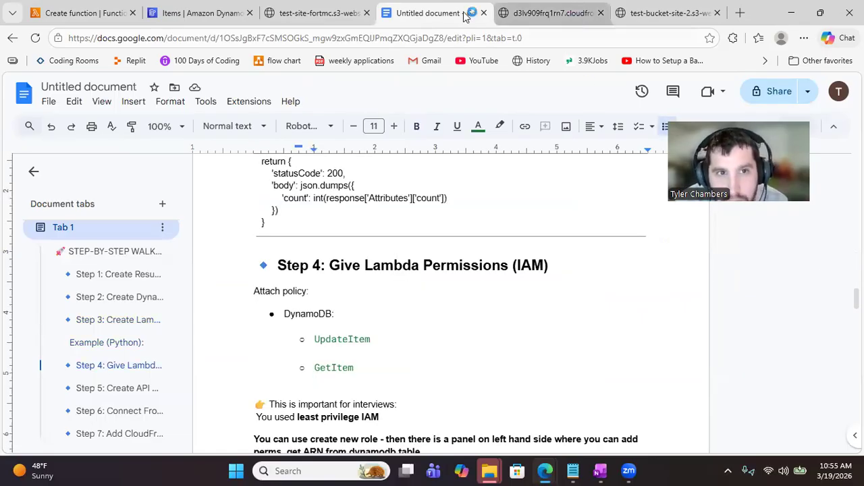
Return to the Lambda role creation page, search the DynamoDB actions for update and add UpdateItem to the policy statement.
click(162, 12)
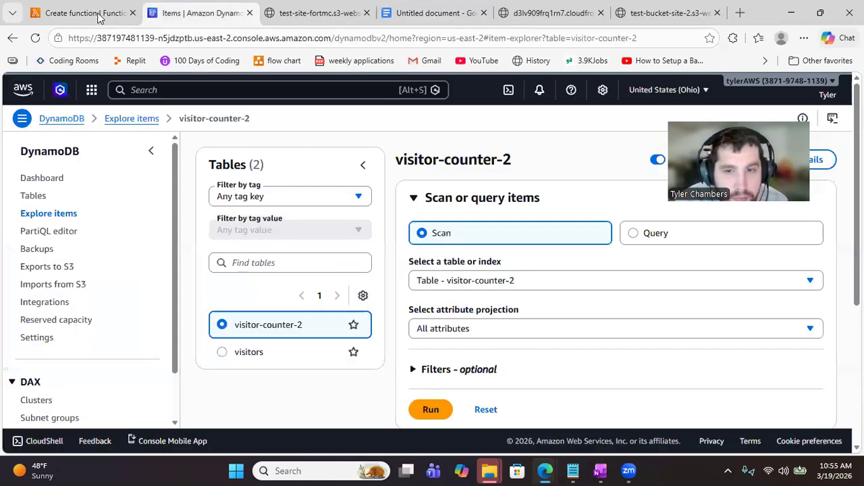
key(ctrl+shift+Tab)
text(upd)
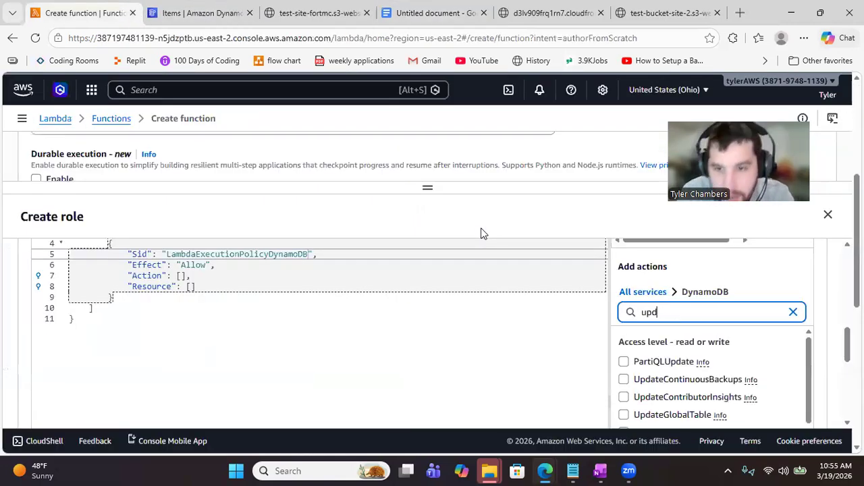
text(ate)
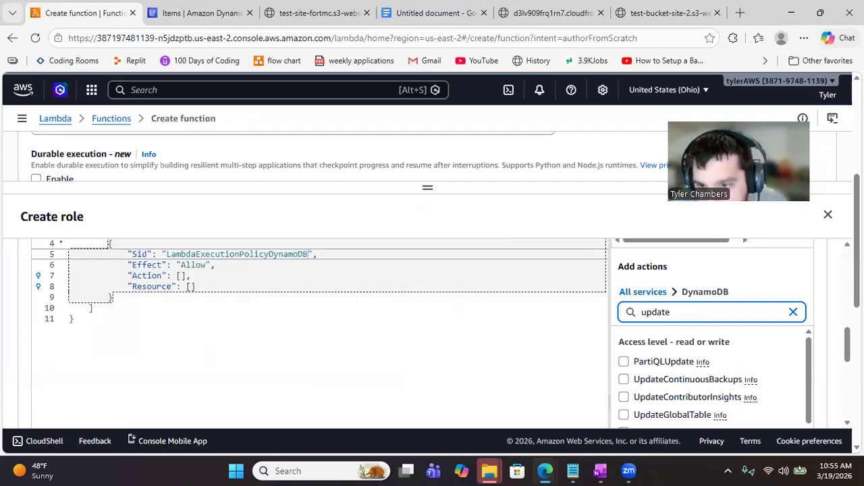
drag(809, 366, 809, 394)
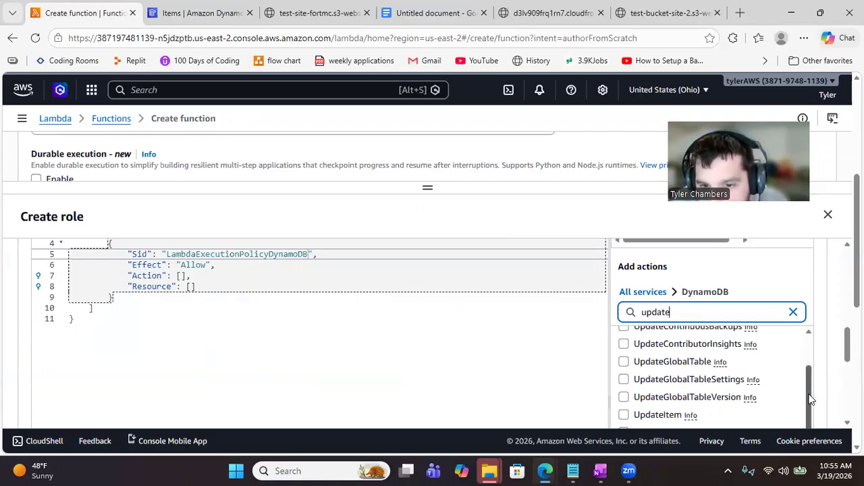
scroll(631, 409, down, 1)
click(624, 404)
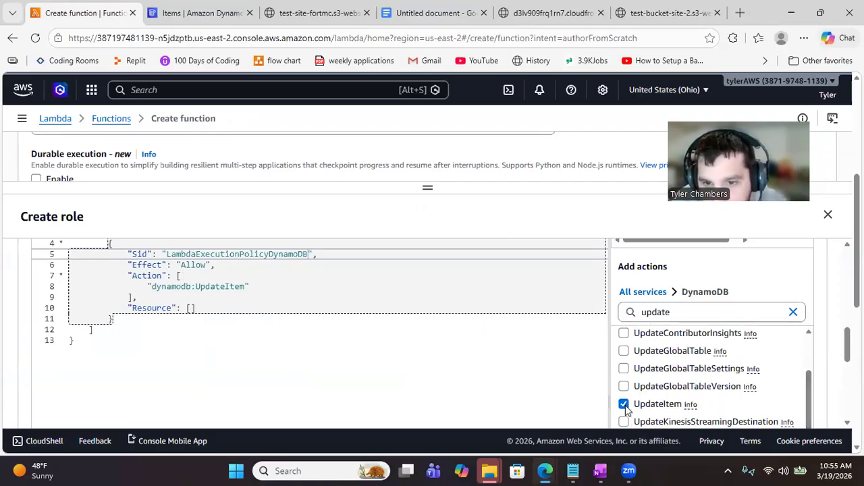
Replace the action search with GetIt and add the DynamoDB GetItem action to the policy statement.
click(688, 306)
key(BackSpace)
key(BackSpace)
key(BackSpace)
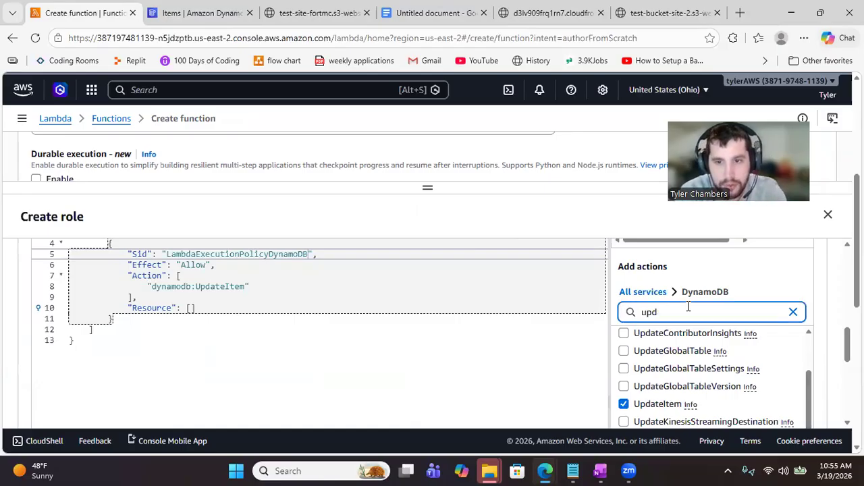
key(BackSpace)
key(BackSpace)
key(BackSpace)
text(GetIt)
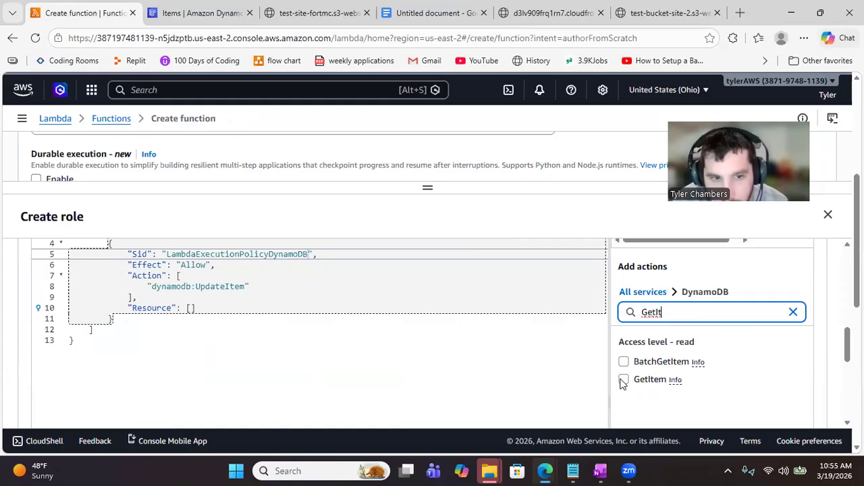
click(623, 380)
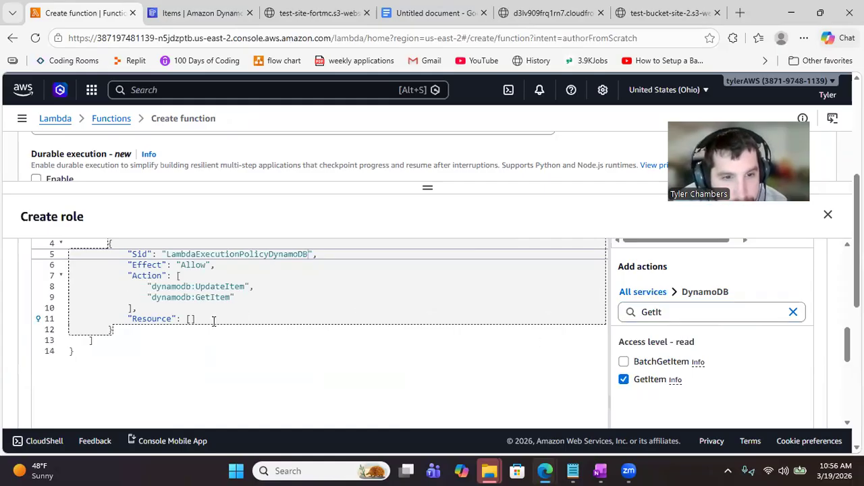
Switch to the DynamoDB console and open the visitor-counter-2 table's details from the tables list.
click(193, 318)
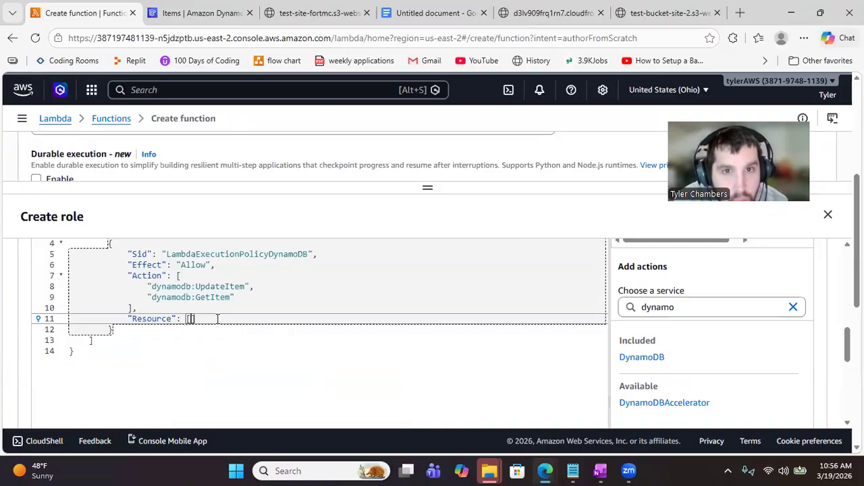
click(209, 13)
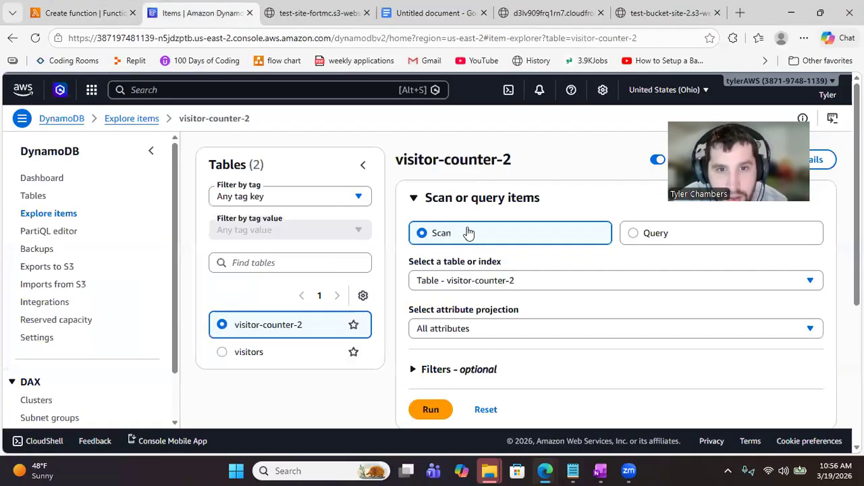
click(73, 127)
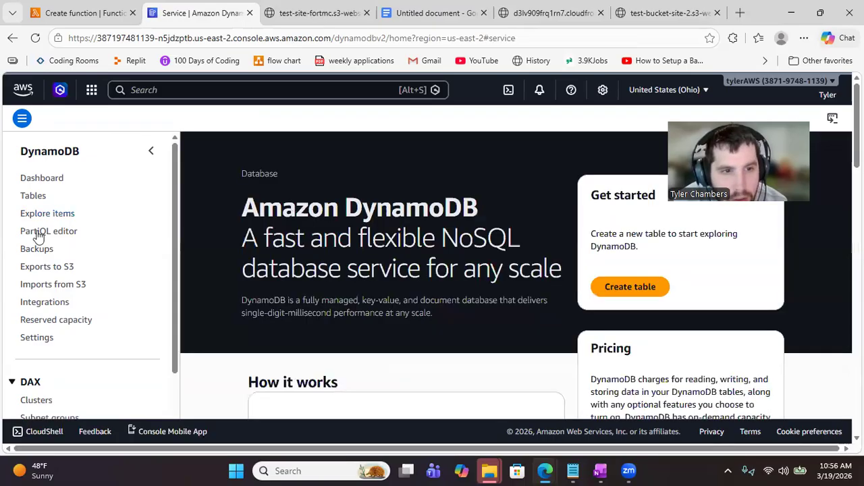
click(33, 196)
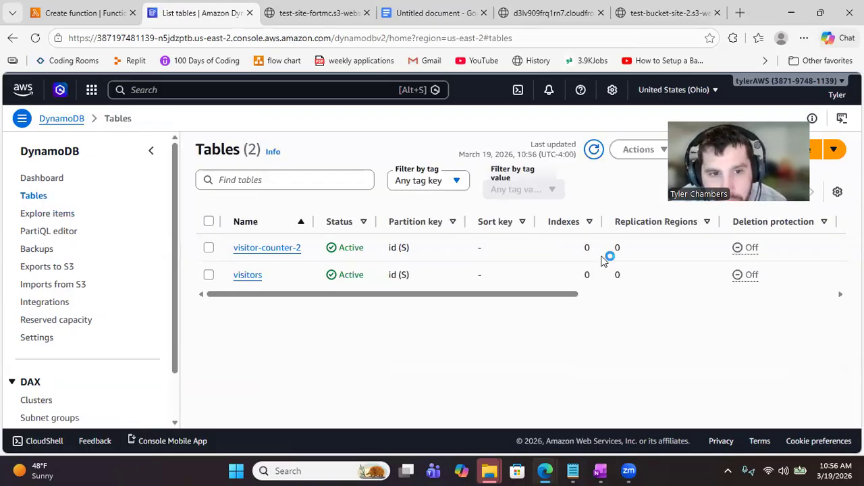
click(277, 248)
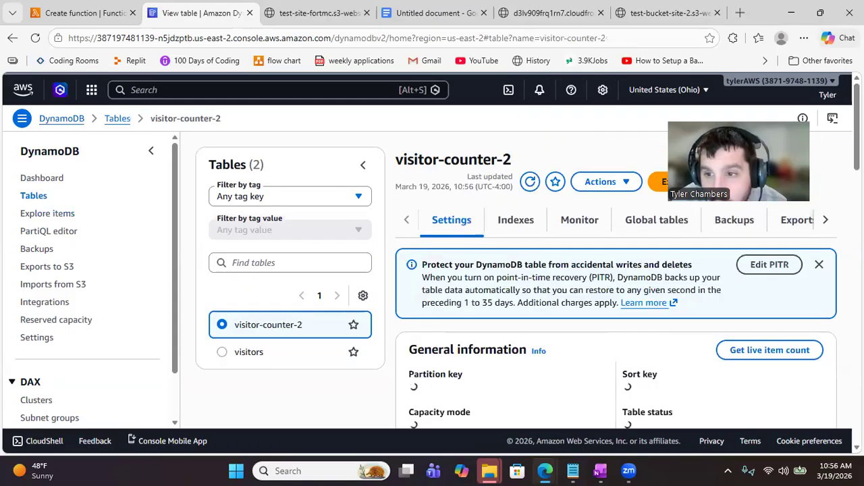
Copy the visitor-counter-2 table's Amazon Resource Name (ARN) and return to the Lambda role's policy editor.
scroll(513, 284, down, 1)
scroll(513, 283, down, 3)
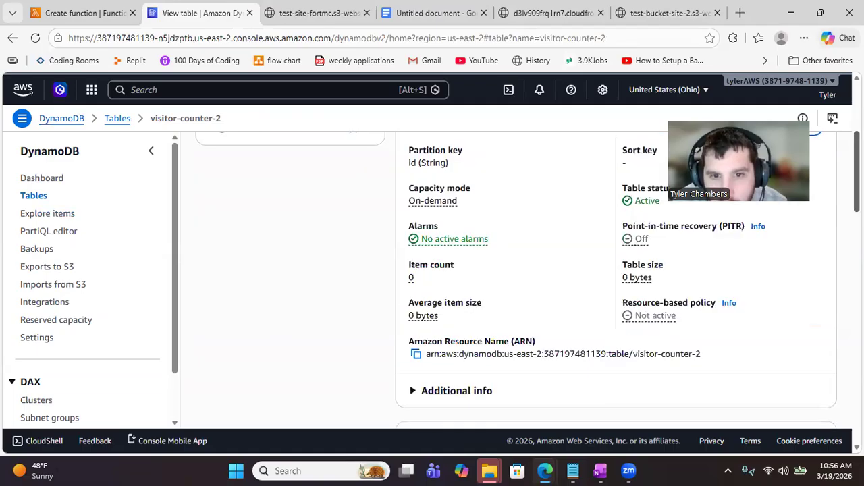
scroll(514, 284, down, 2)
scroll(513, 284, up, 1)
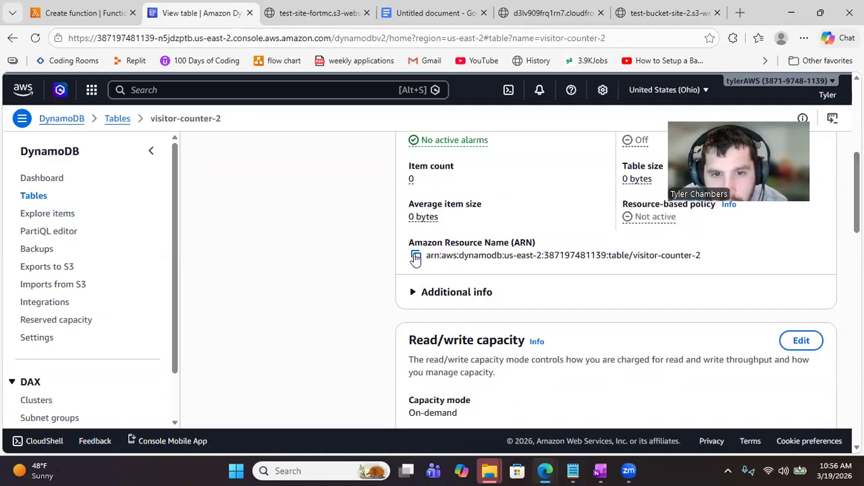
click(416, 257)
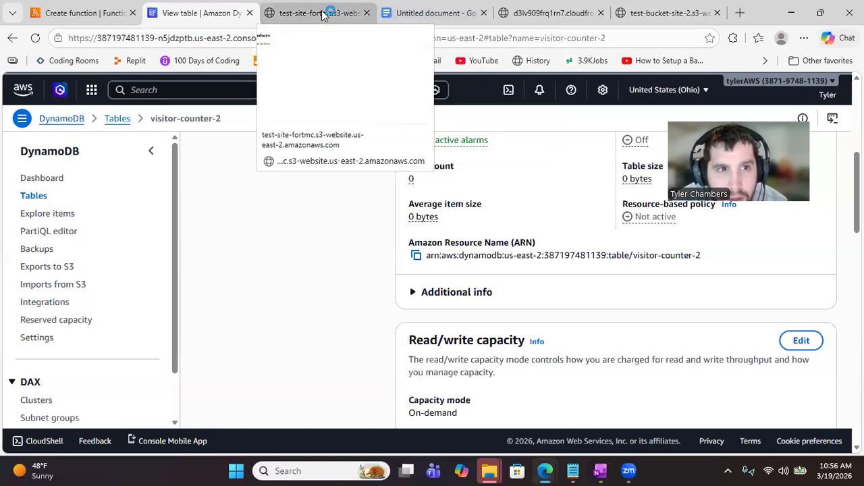
click(91, 11)
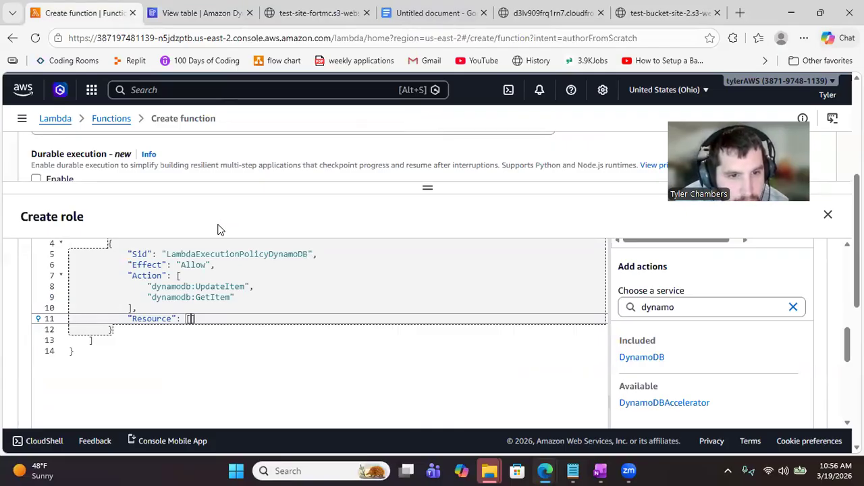
key(Return)
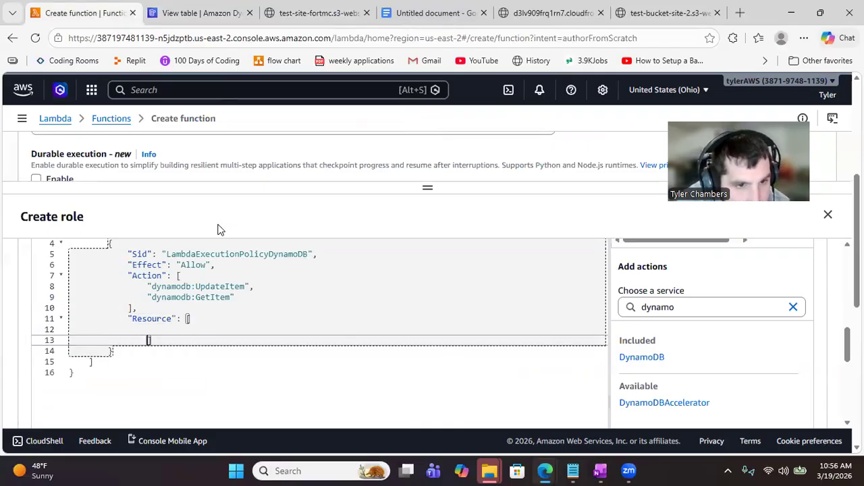
key(BackSpace)
key(BackSpace)
key(BackSpace)
key(BackSpace)
key(BackSpace)
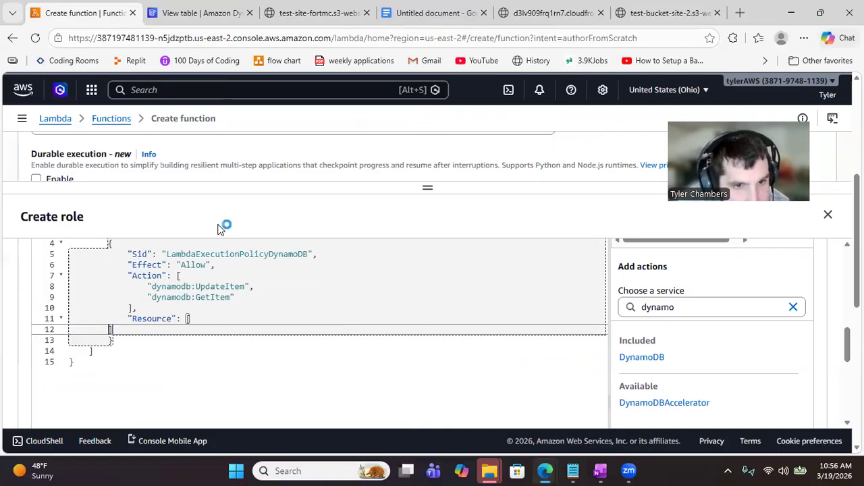
key(BackSpace)
key(BackSpace)
key(BackSpace)
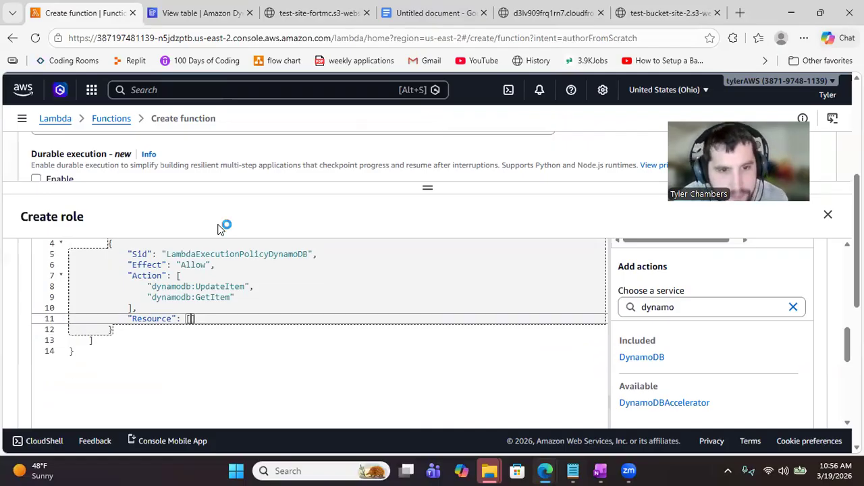
Insert the copied visitor-counter-2 table ARN as a quoted string inside the policy statement's empty Resource array.
text(")
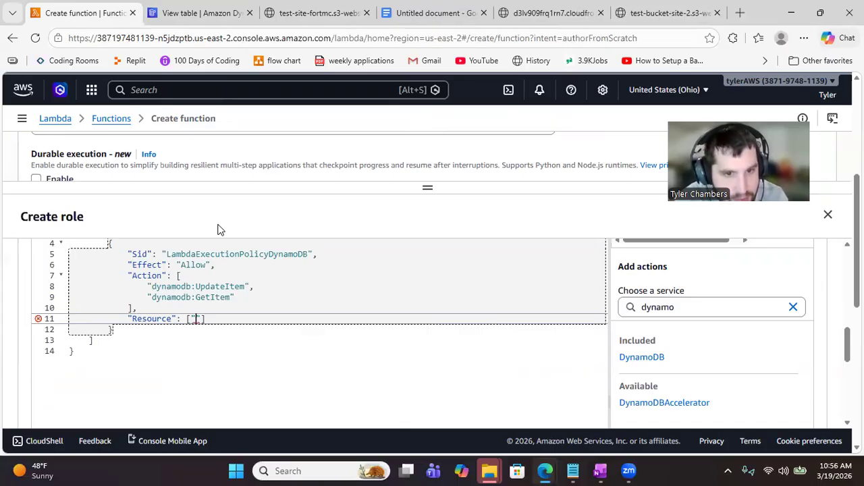
key(ctrl+v)
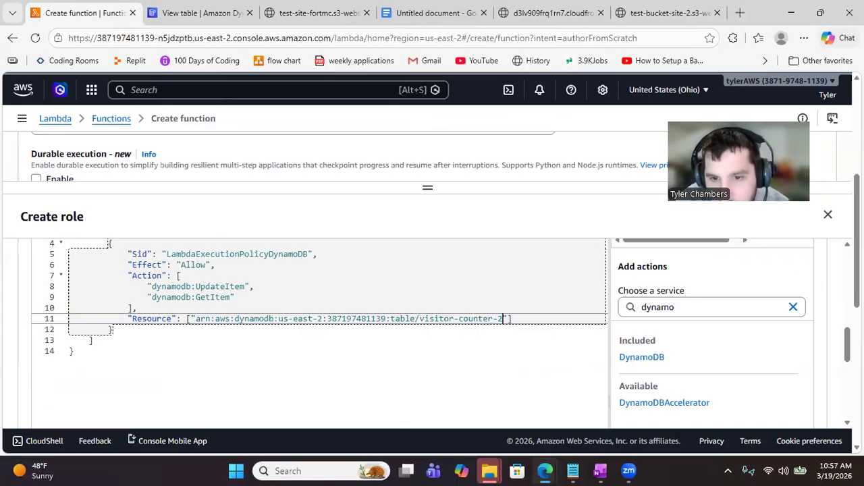
scroll(337, 159, down, 1)
scroll(337, 158, down, 1)
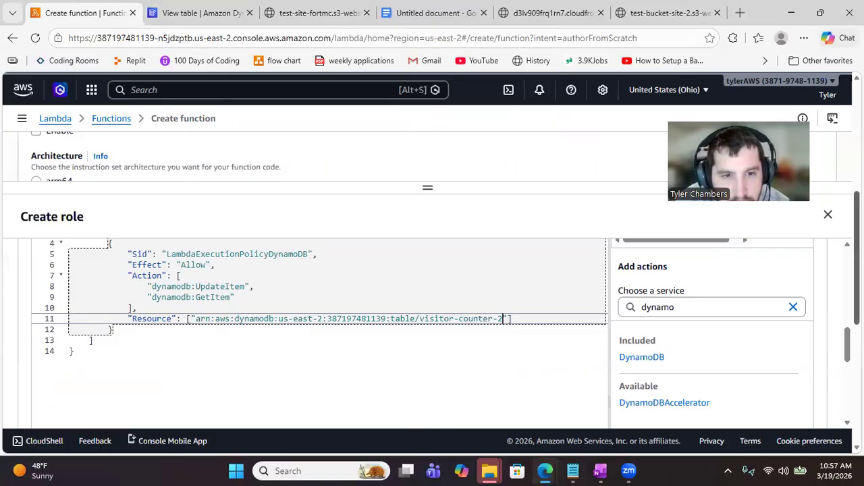
scroll(337, 159, up, 1)
scroll(338, 159, down, 1)
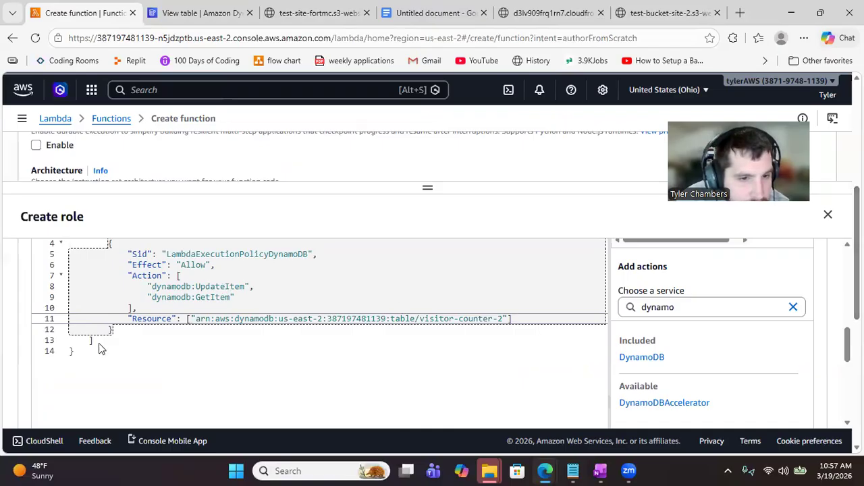
Copy the entire role policy JSON and open chatgpt.com in a new browser tab.
key(ctrl+a)
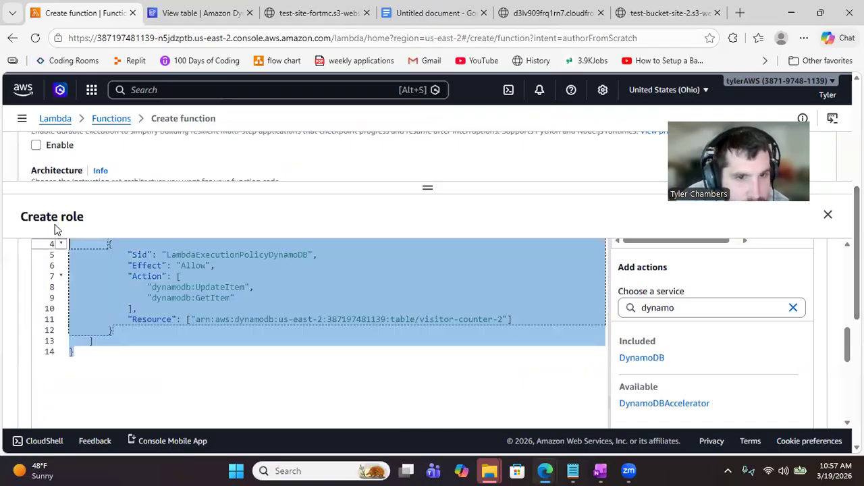
drag(47, 234, 48, 235)
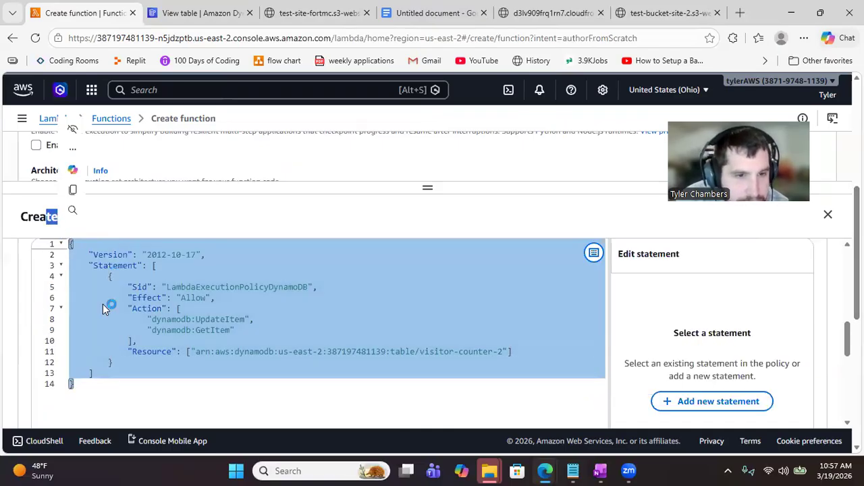
right_click(103, 304)
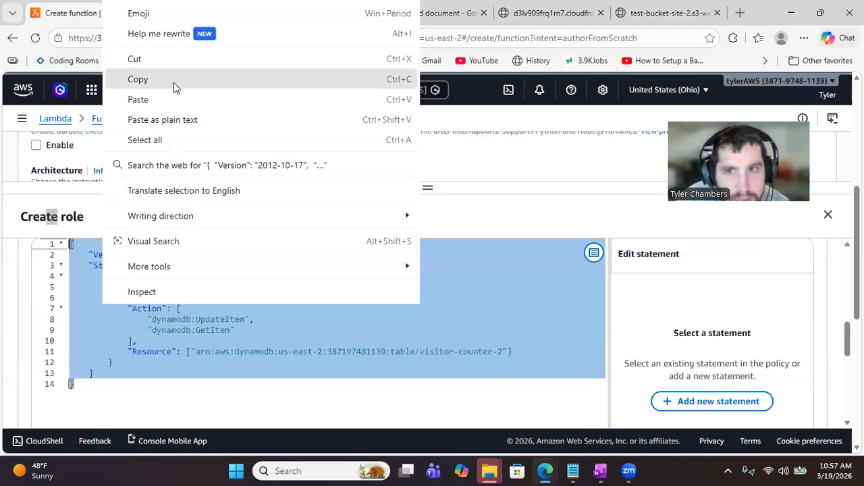
click(739, 12)
text(chatgpt.com)
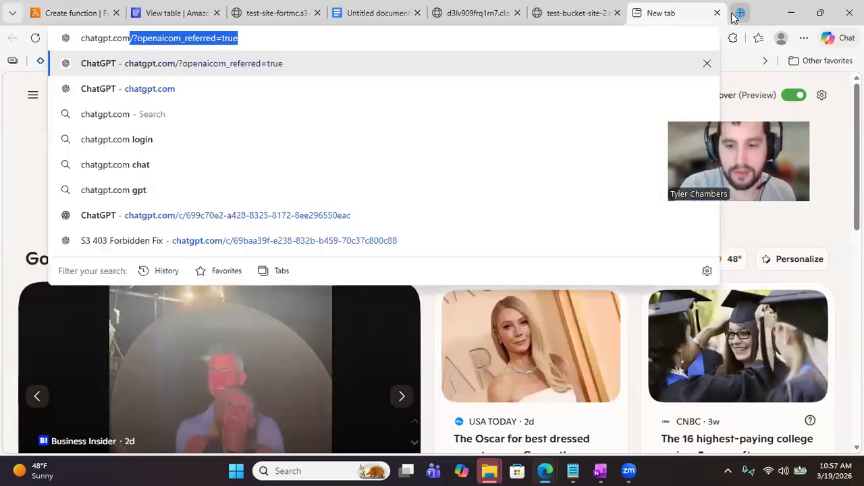
key(Return)
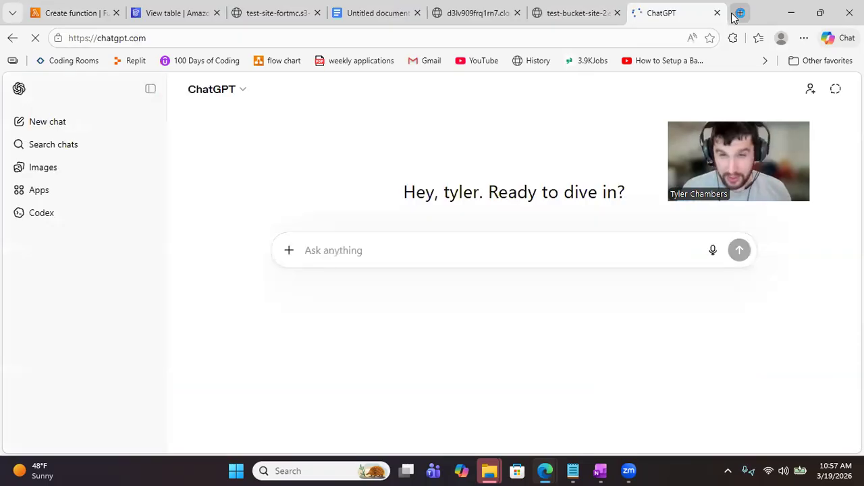
Paste the policy JSON into a ChatGPT prompt and ask "is this the correct format for a IAM role policy".
click(526, 242)
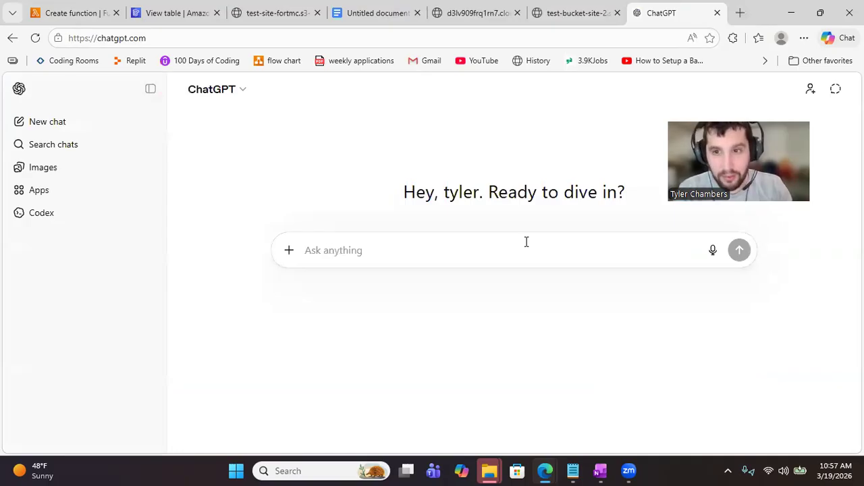
key(ctrl+v)
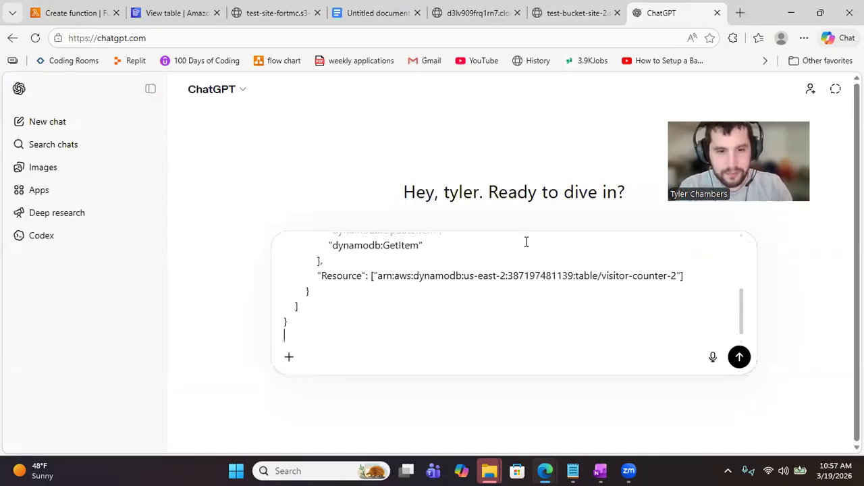
key(shift+Return)
text(is this )
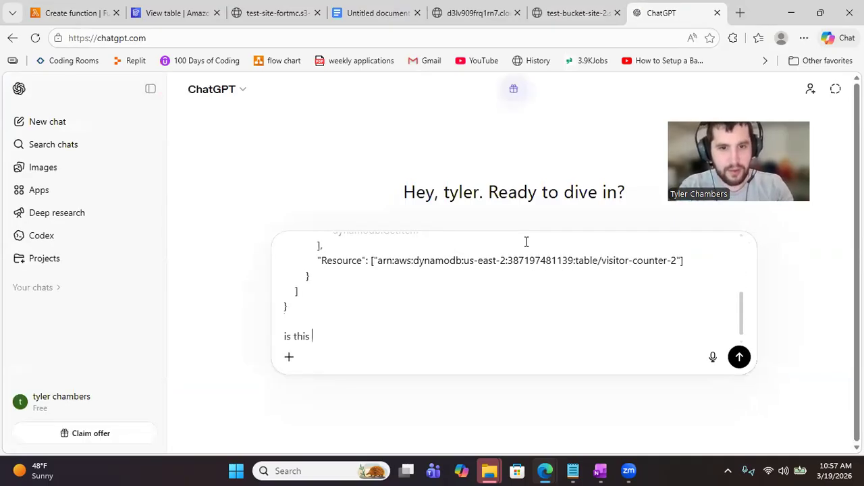
text(the correct format )
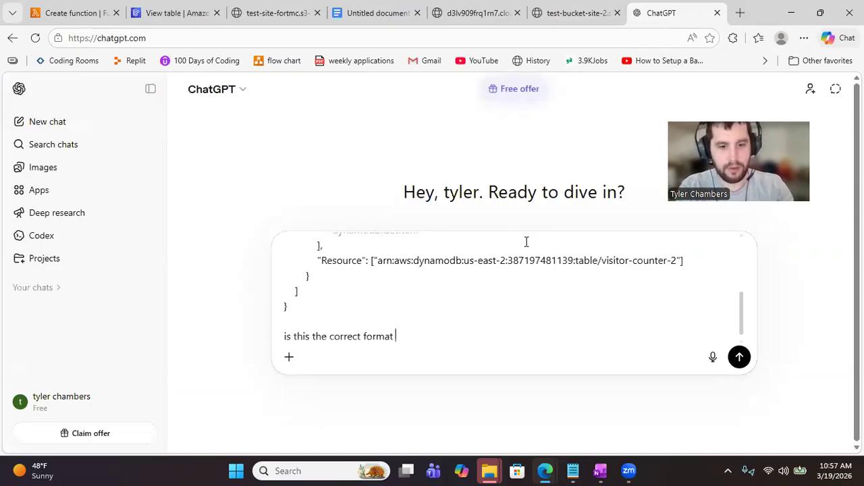
text(for a IAM )
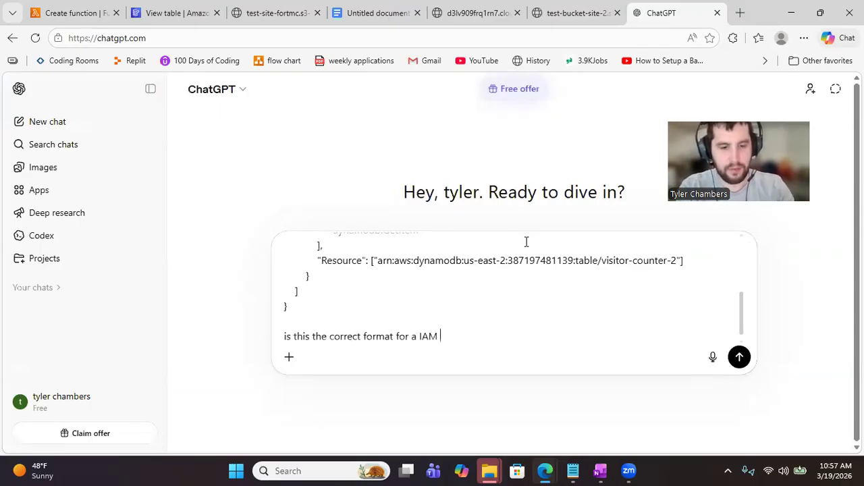
text(role policy)
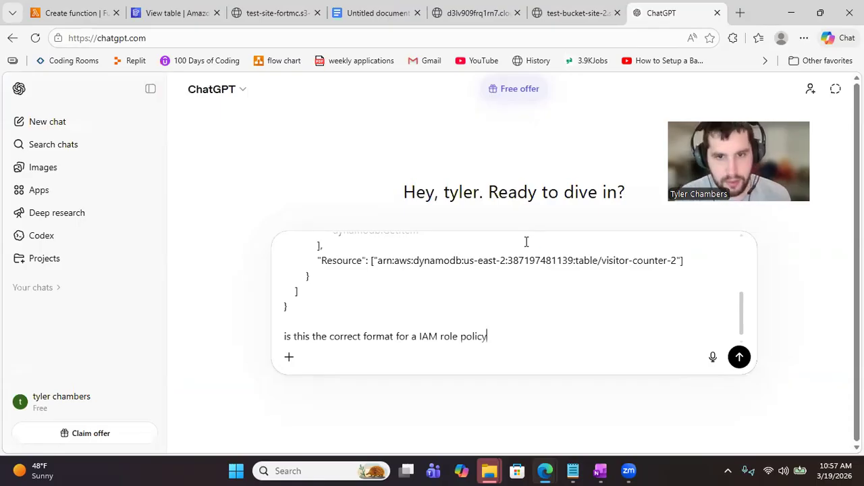
key(Return)
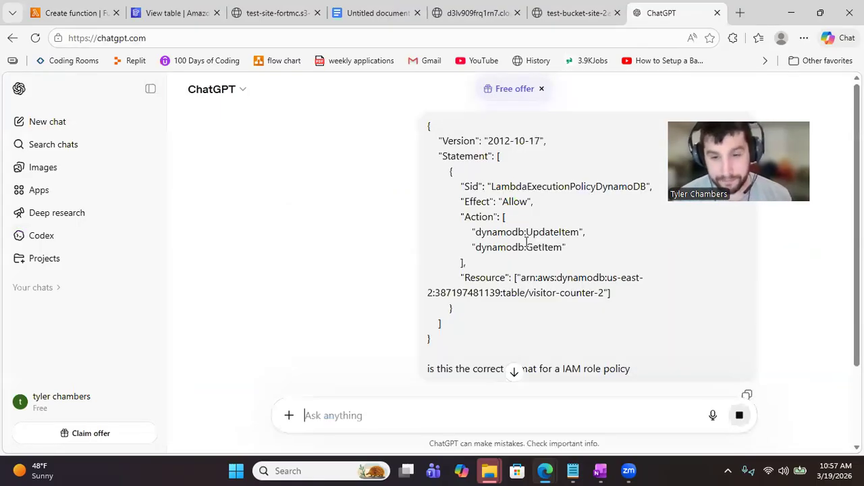
Read ChatGPT's review of the IAM policy down to the recommended version and closing notes, and return to the Lambda role editor.
click(512, 373)
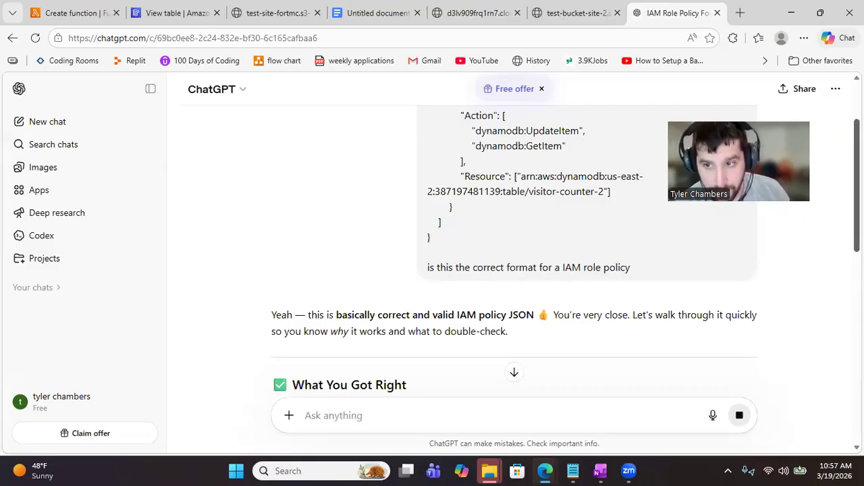
scroll(513, 270, down, 2)
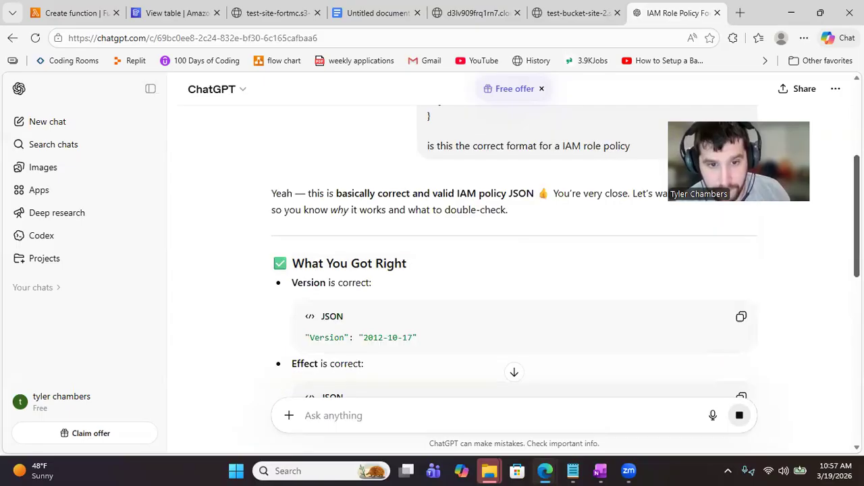
scroll(514, 270, down, 2)
scroll(514, 270, down, 4)
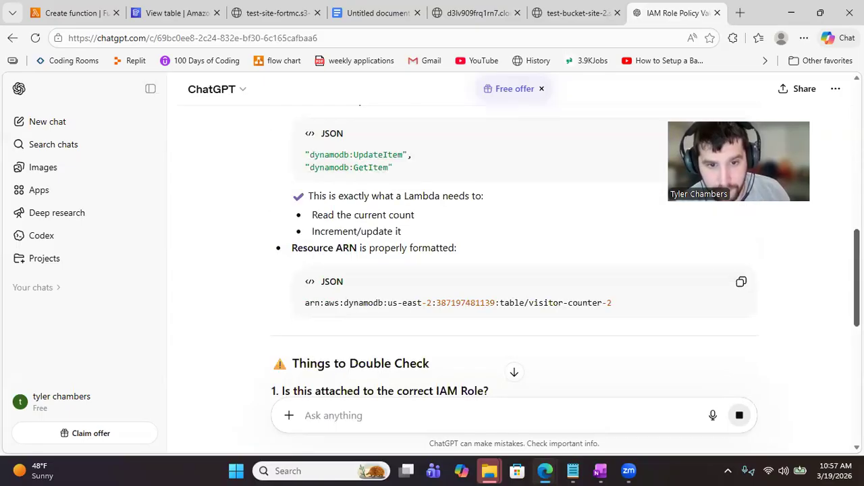
scroll(514, 270, down, 1)
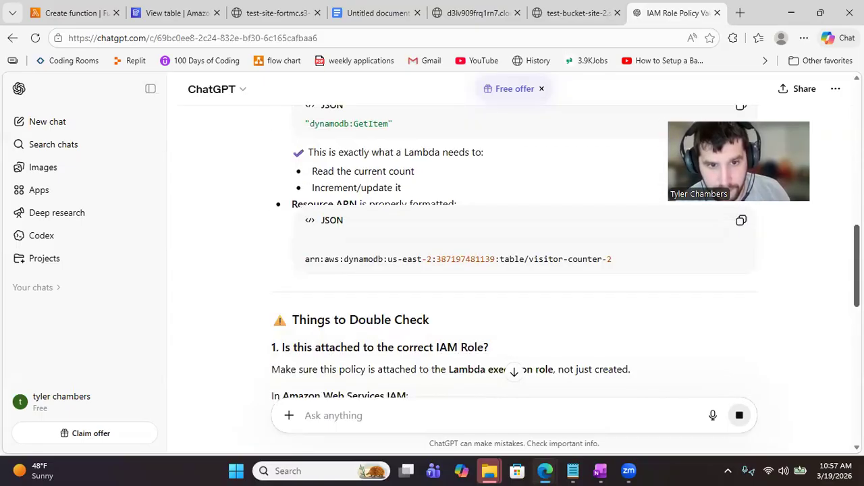
scroll(514, 270, down, 1)
scroll(513, 270, down, 2)
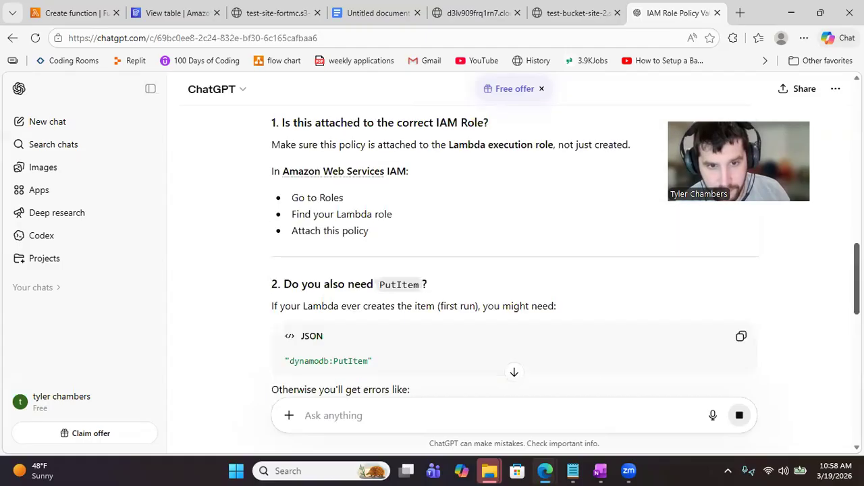
scroll(513, 270, down, 2)
scroll(513, 270, down, 1)
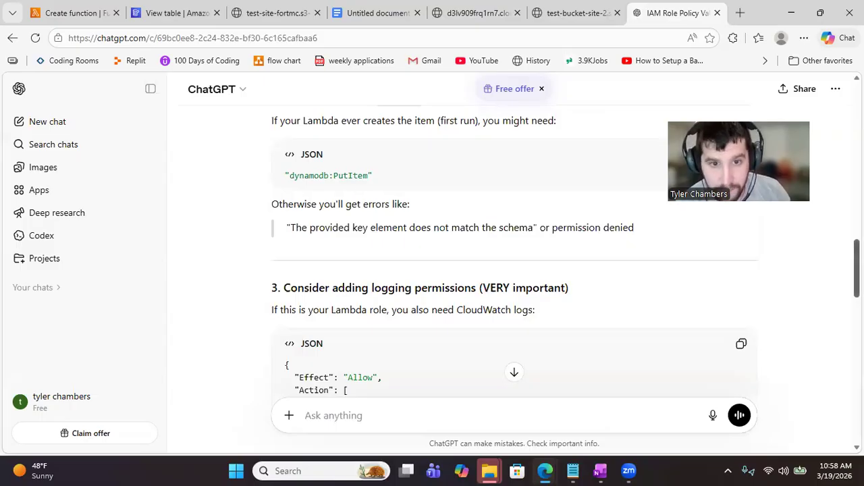
scroll(514, 270, down, 4)
scroll(513, 270, up, 1)
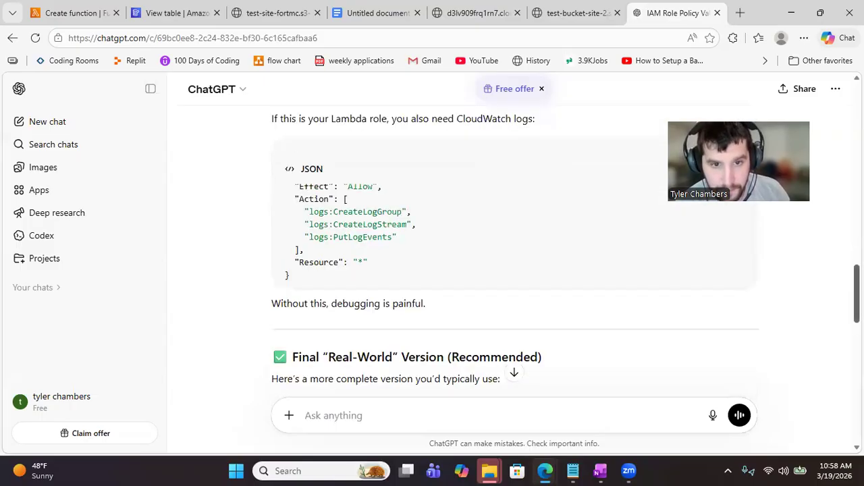
scroll(514, 270, up, 1)
scroll(514, 270, down, 6)
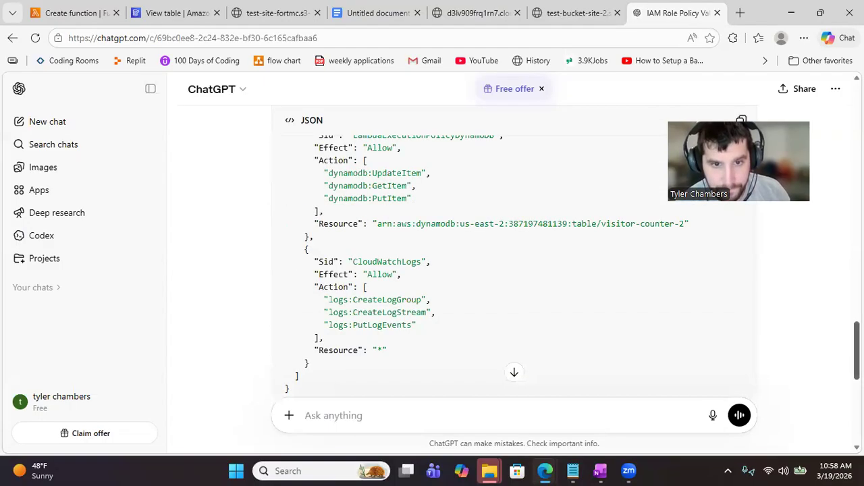
scroll(513, 256, down, 5)
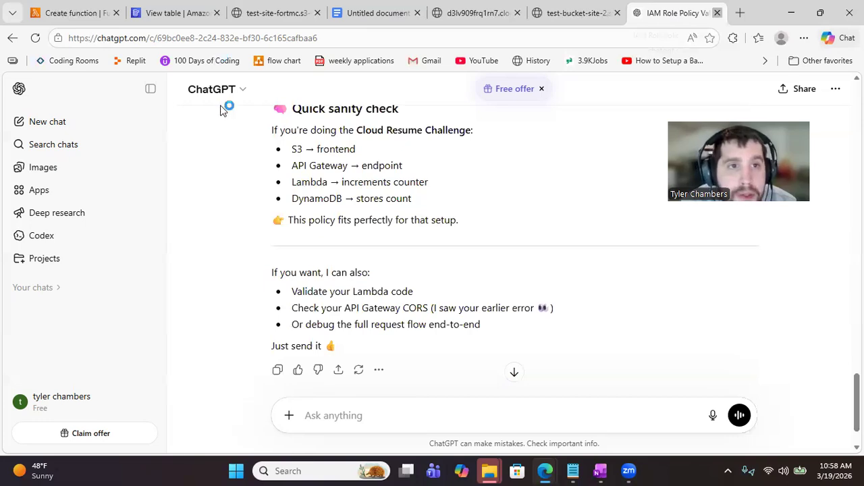
key(ctrl+w)
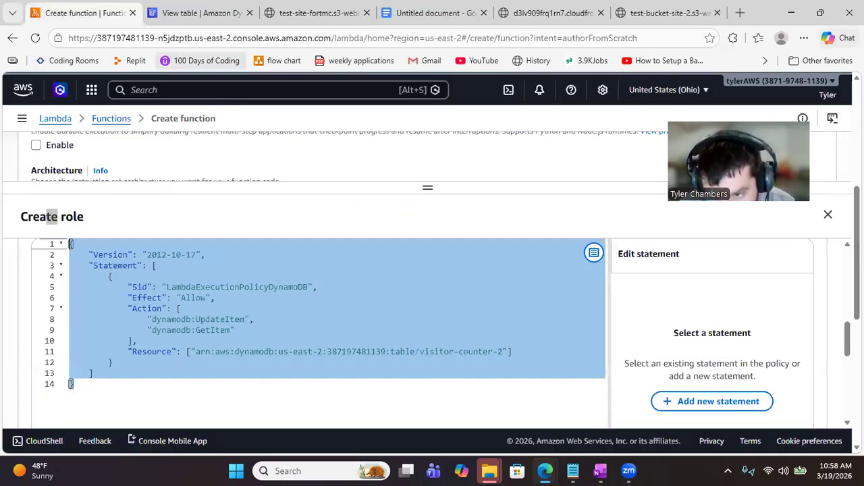
Create the new Lambda execution role with the visitor-counter-2 DynamoDB policy.
scroll(317, 317, down, 1)
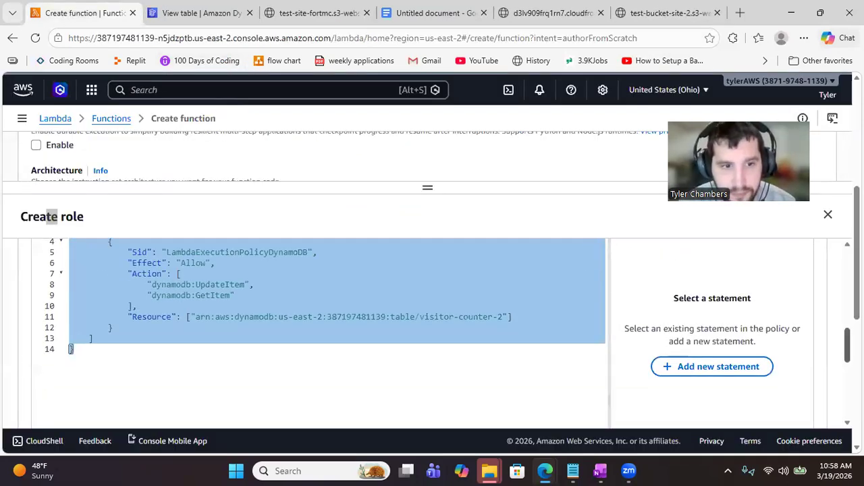
scroll(422, 334, down, 4)
scroll(812, 412, down, 1)
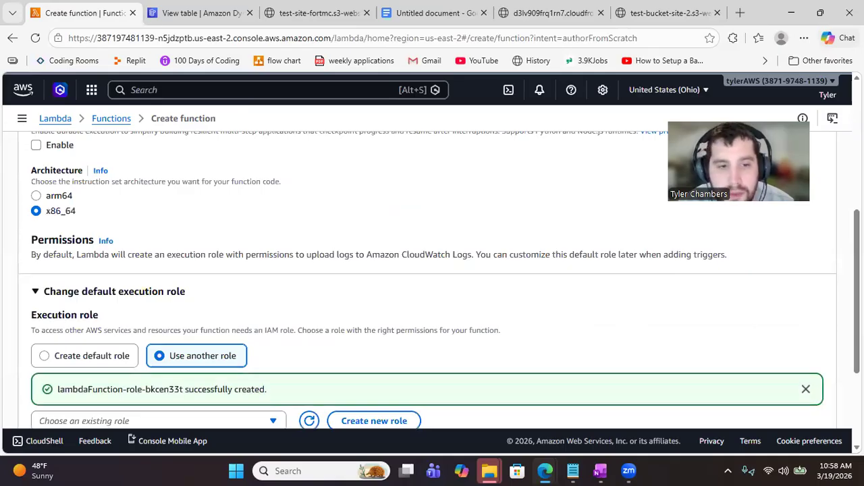
Review the new function's name, runtime, architecture and selected execution role.
scroll(427, 281, down, 1)
scroll(428, 281, down, 2)
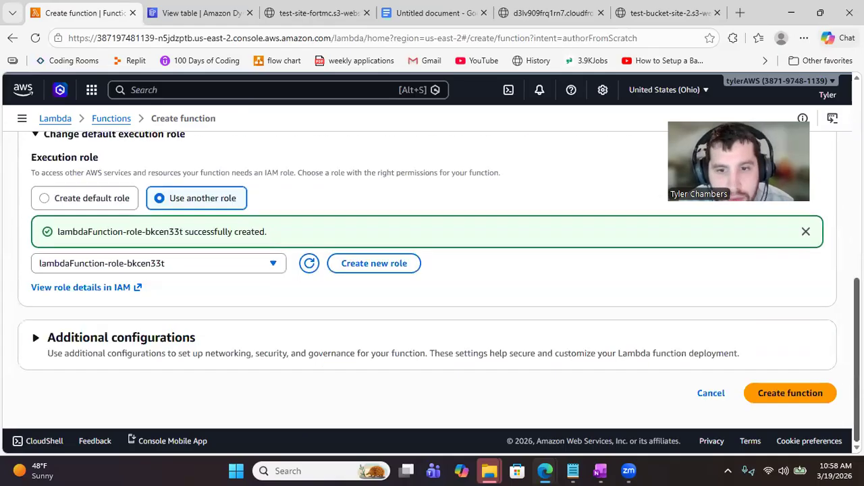
scroll(428, 280, up, 3)
scroll(427, 280, up, 3)
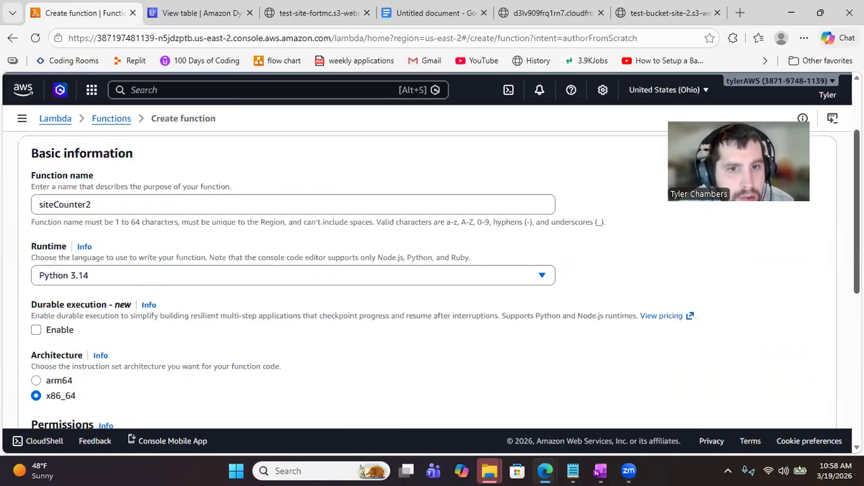
scroll(428, 280, up, 2)
scroll(427, 281, down, 6)
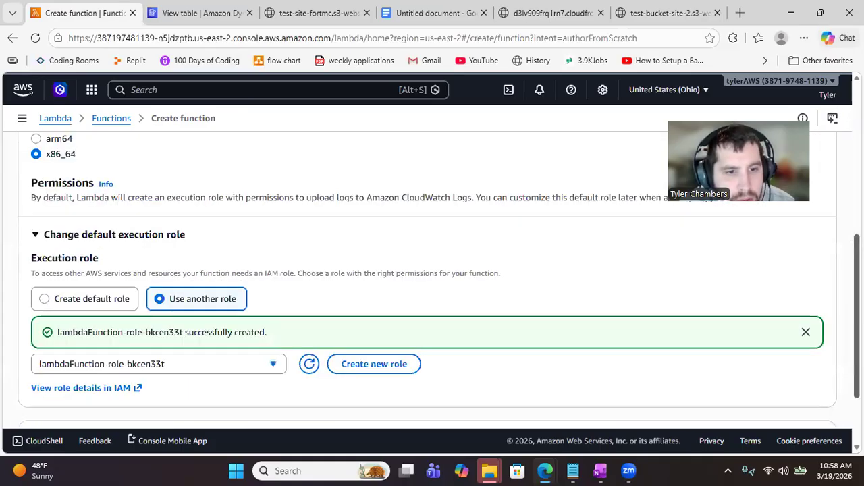
scroll(428, 281, down, 2)
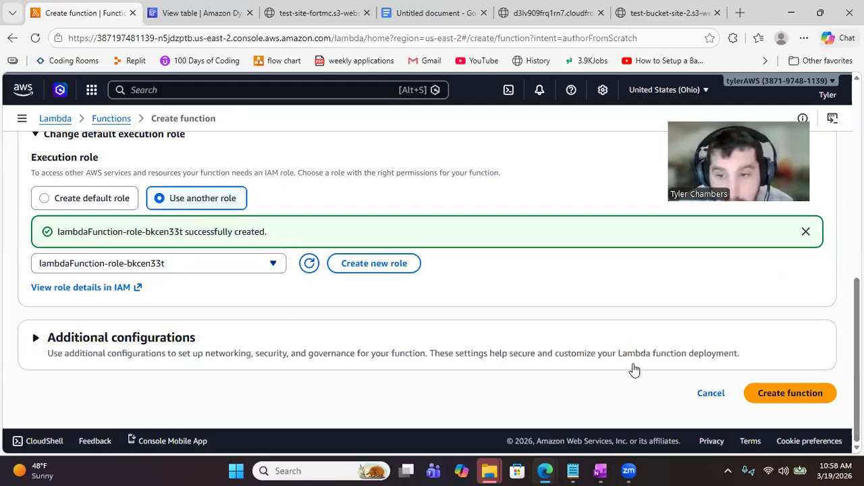
Create the siteCounter2 function with its additional configurations left at their defaults, and close the getting-started dialog.
click(40, 338)
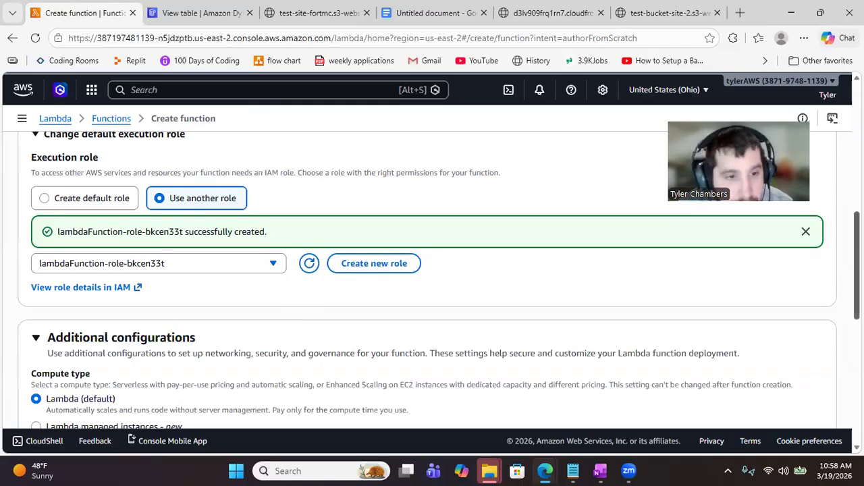
scroll(432, 284, down, 4)
scroll(445, 279, down, 1)
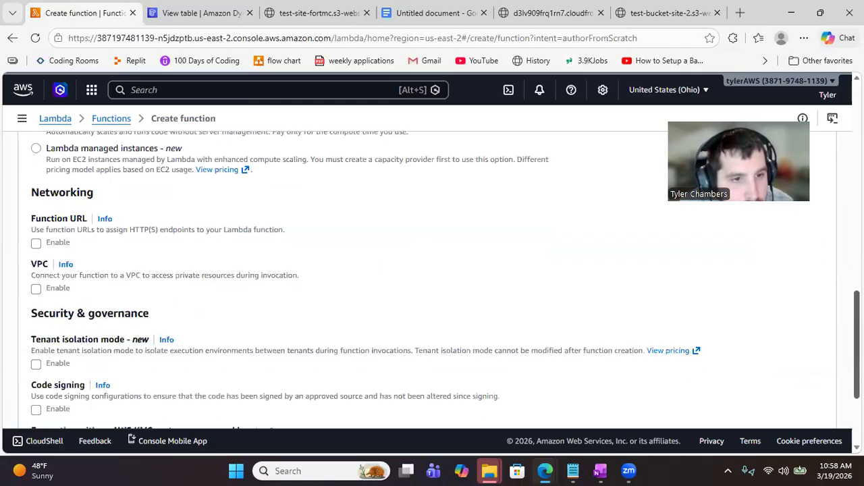
scroll(432, 284, down, 3)
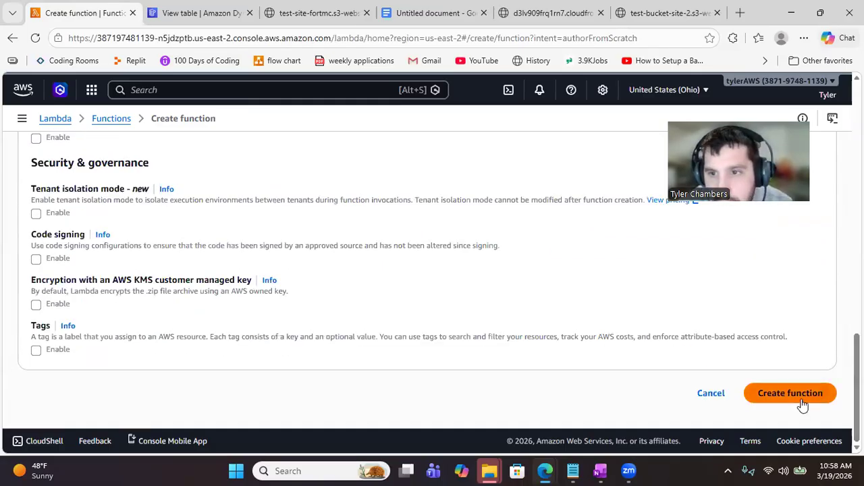
click(804, 403)
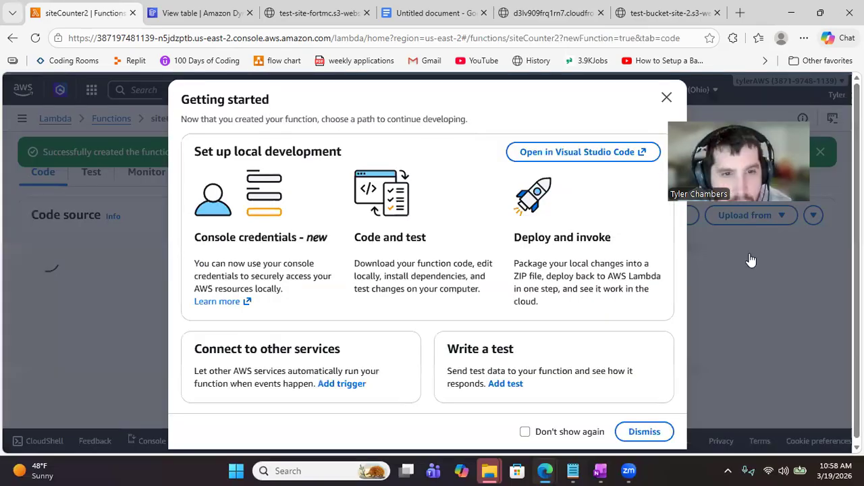
click(662, 100)
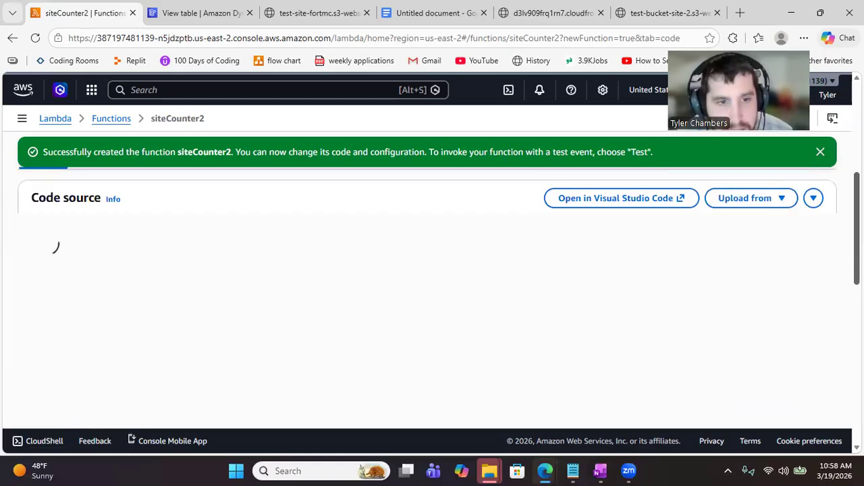
scroll(427, 297, up, 1)
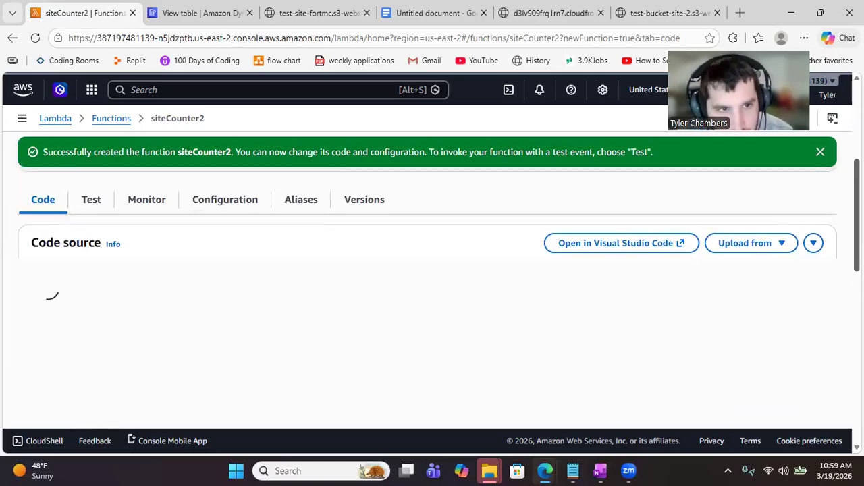
scroll(746, 297, down, 1)
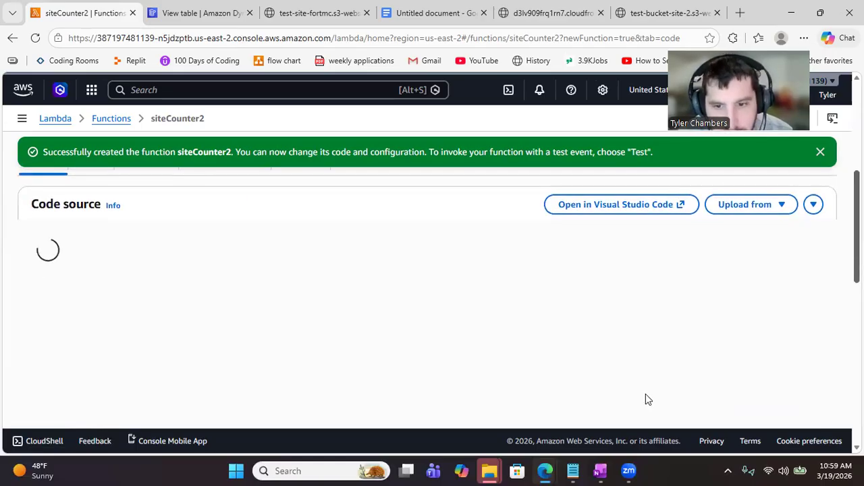
key(alt+Tab)
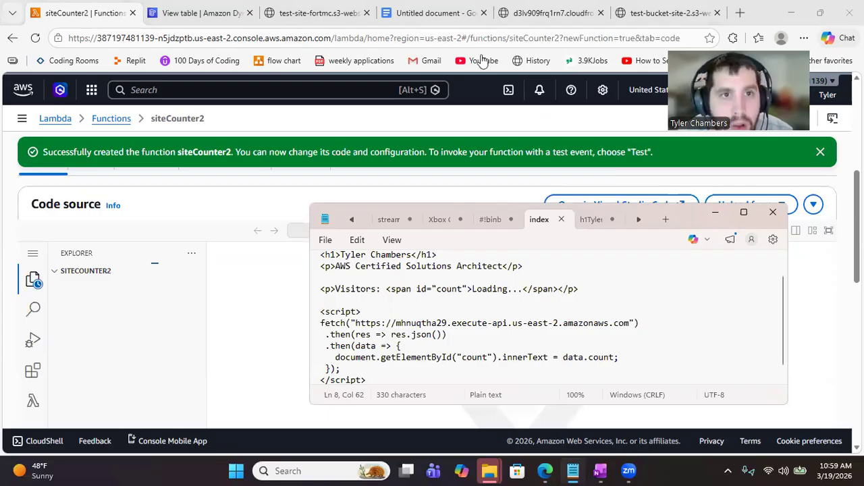
Check the table name in the Google Docs walkthrough's Python example against the DynamoDB tables list.
click(446, 17)
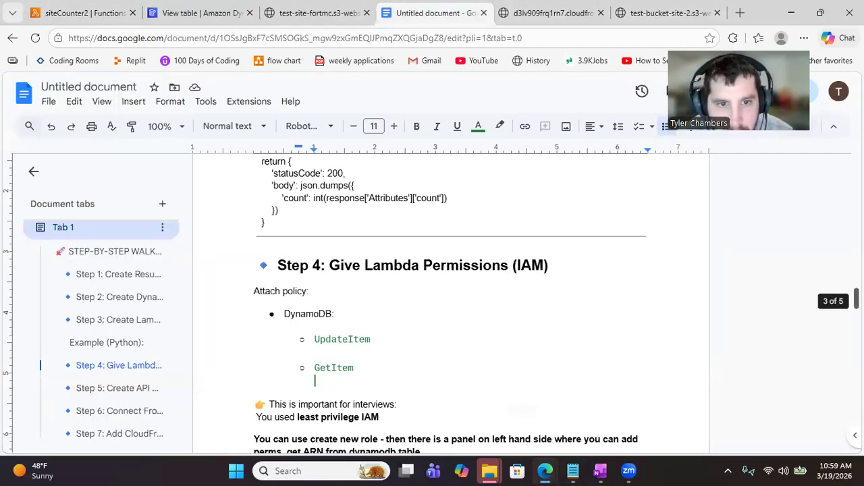
scroll(477, 221, up, 5)
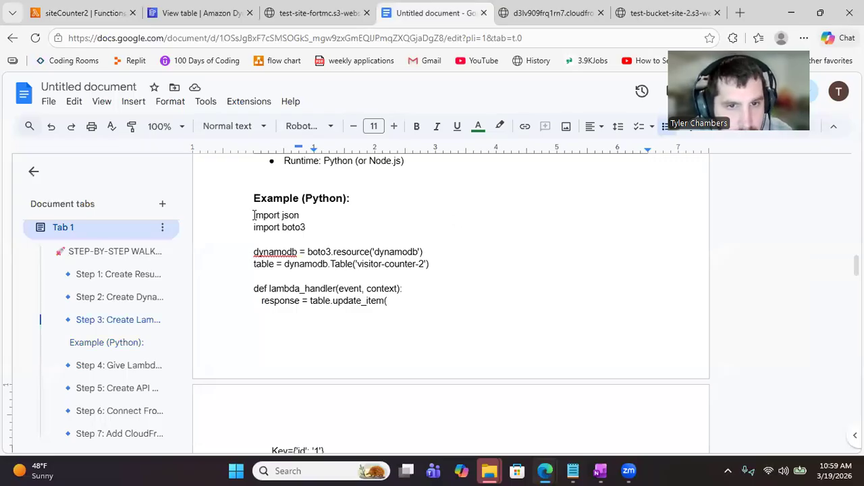
drag(254, 214, 429, 264)
click(430, 265)
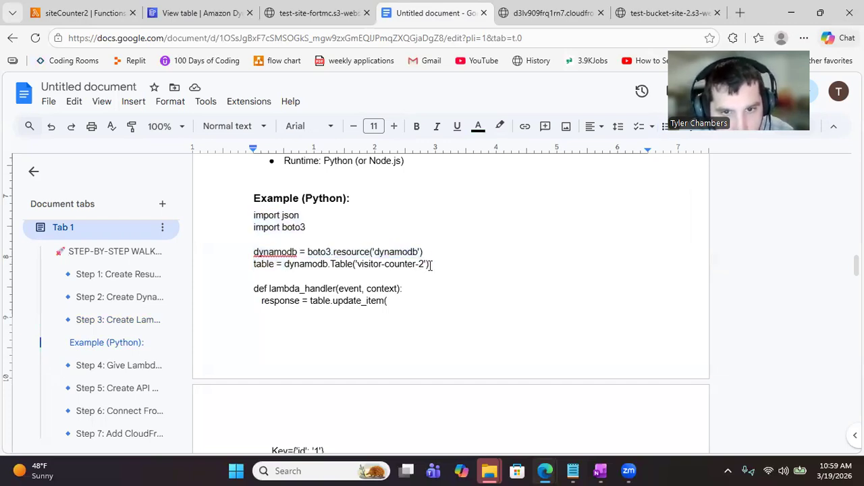
click(154, 6)
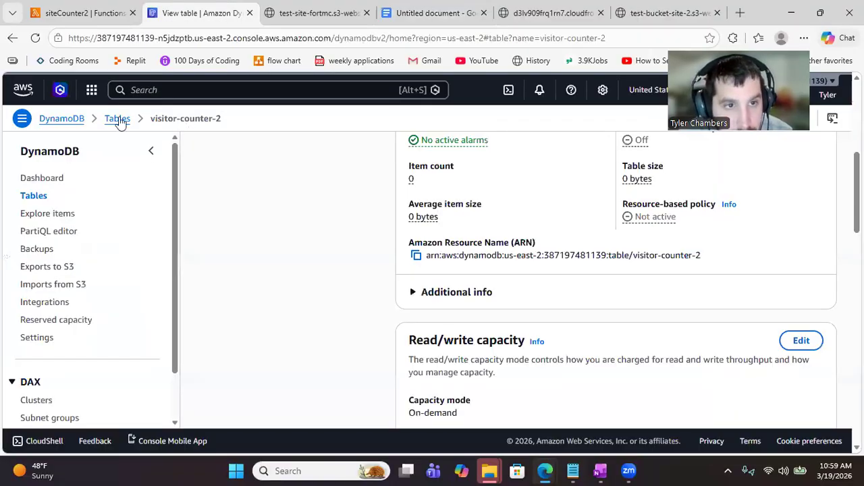
click(118, 119)
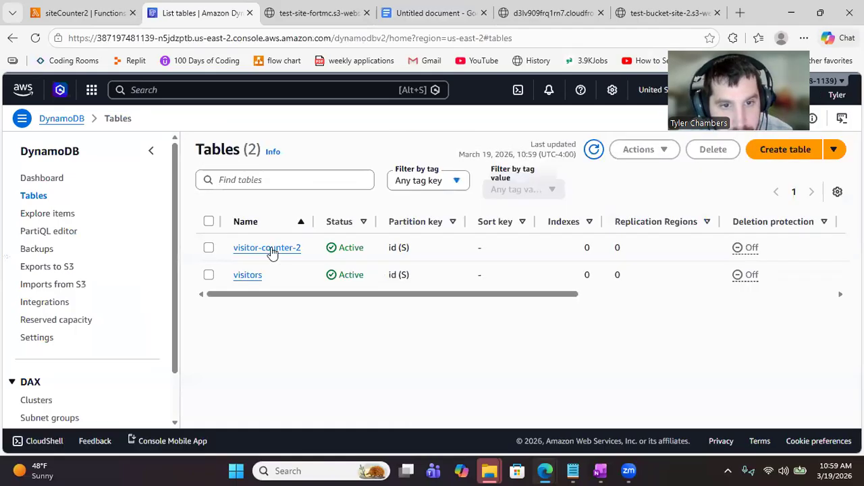
Copy the entire example Python Lambda code, from "import json" to the closing brace of the return block, from the Google Docs walkthrough.
click(423, 7)
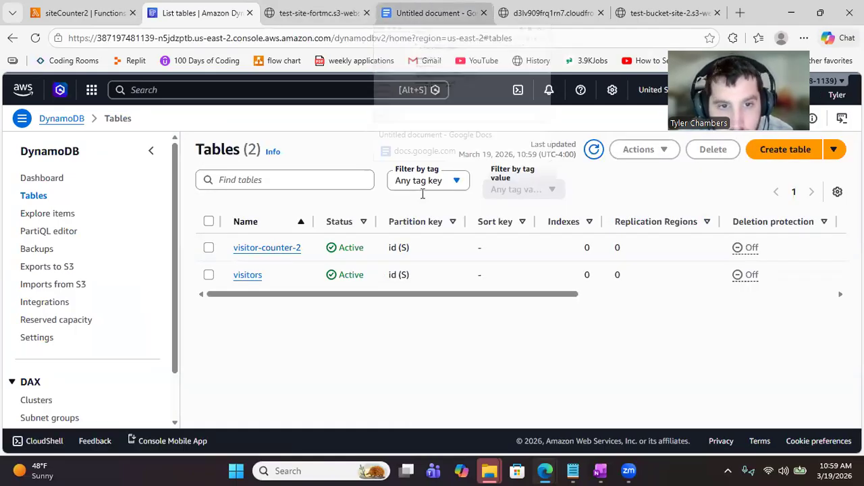
drag(251, 215, 273, 264)
drag(301, 414, 295, 447)
drag(306, 403, 268, 278)
right_click(306, 252)
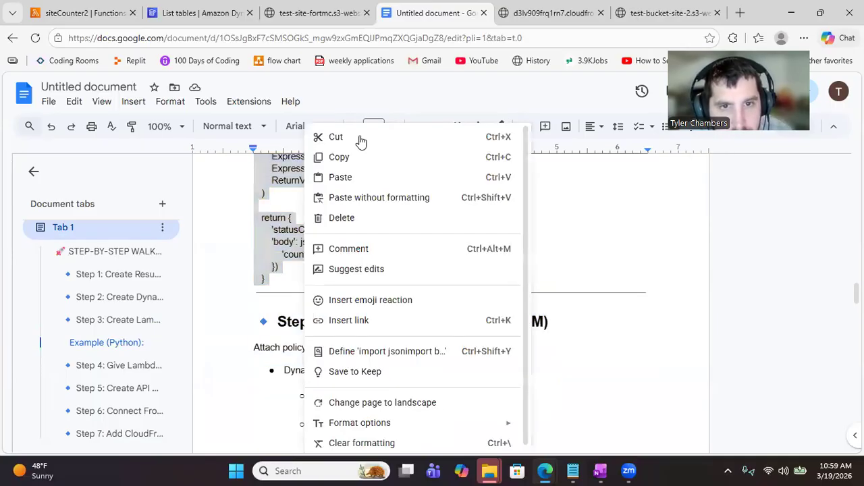
click(361, 158)
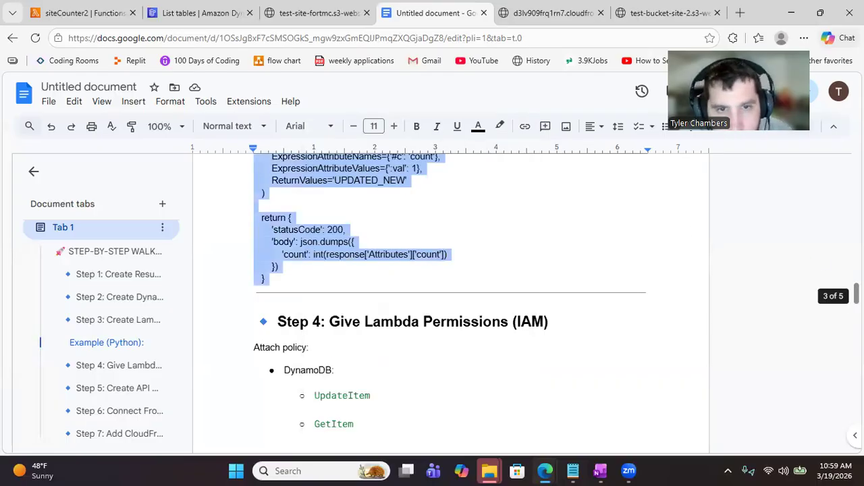
scroll(451, 270, up, 1)
scroll(450, 270, up, 2)
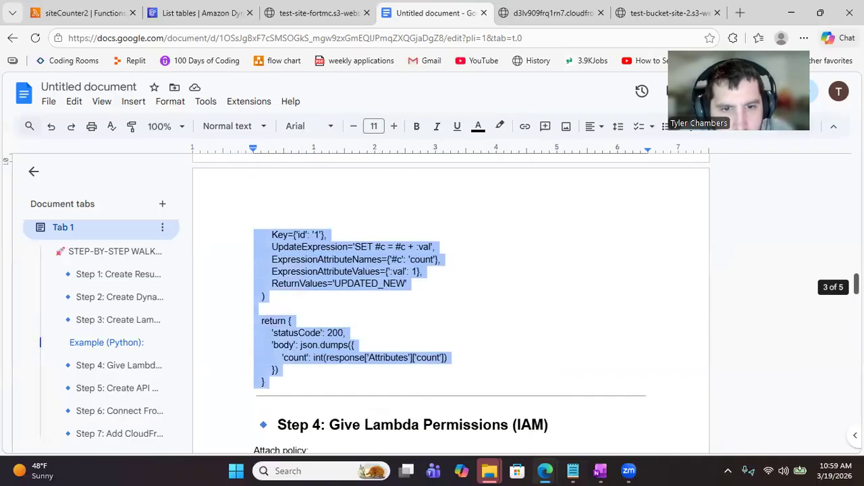
scroll(451, 270, up, 2)
scroll(397, 282, up, 1)
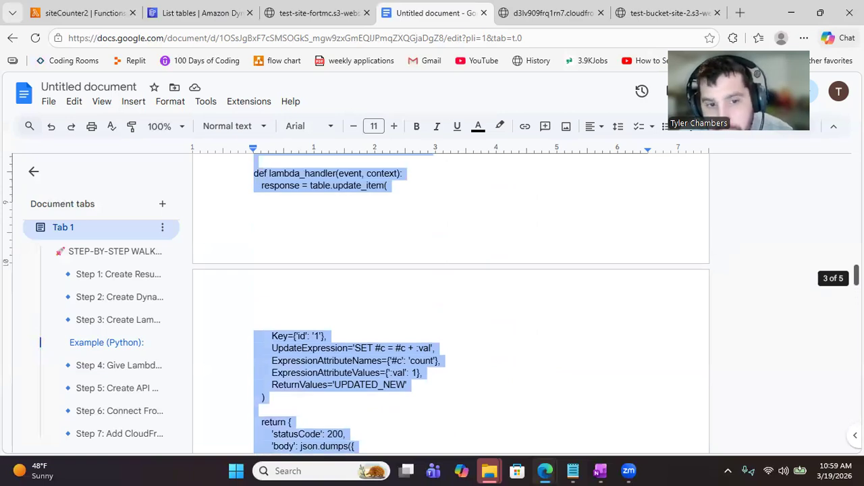
scroll(398, 282, down, 1)
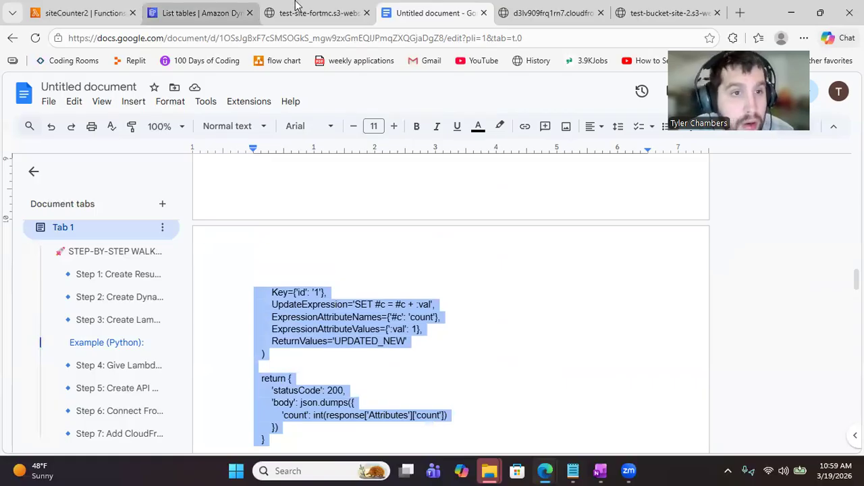
Switch to the siteCounter2 function and replace all default code in lambda_function.py with the copied walkthrough code.
click(108, 11)
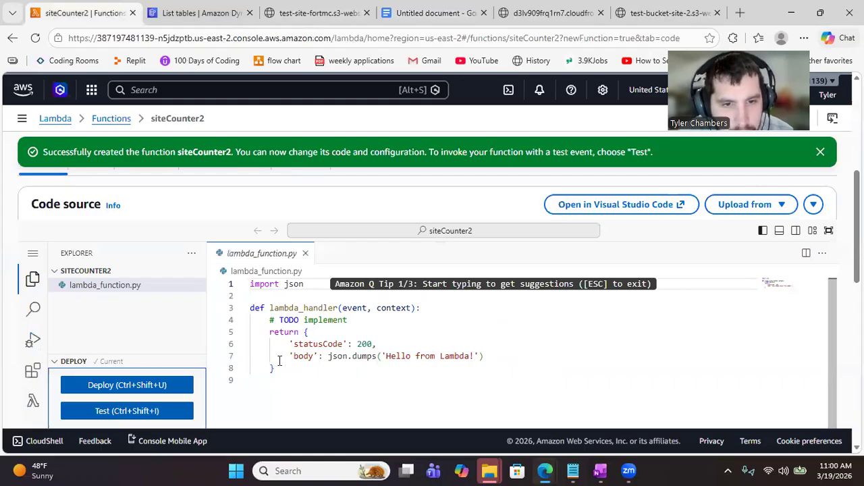
key(ctrl+a)
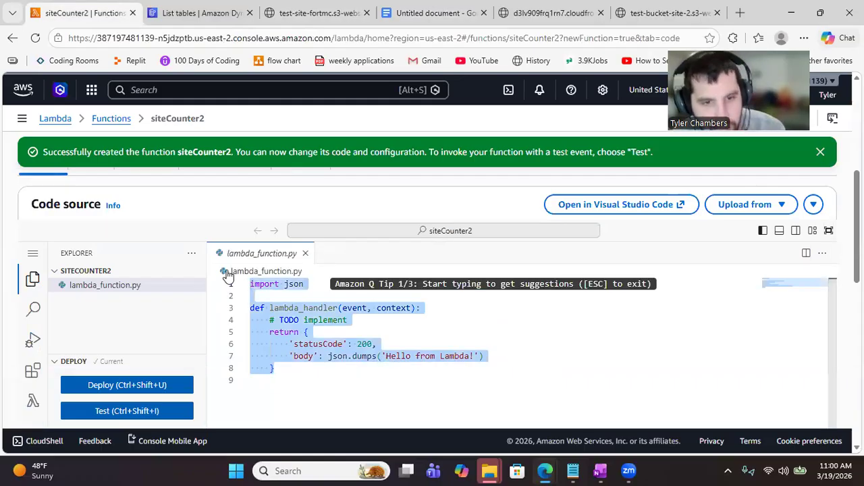
key(ctrl+v)
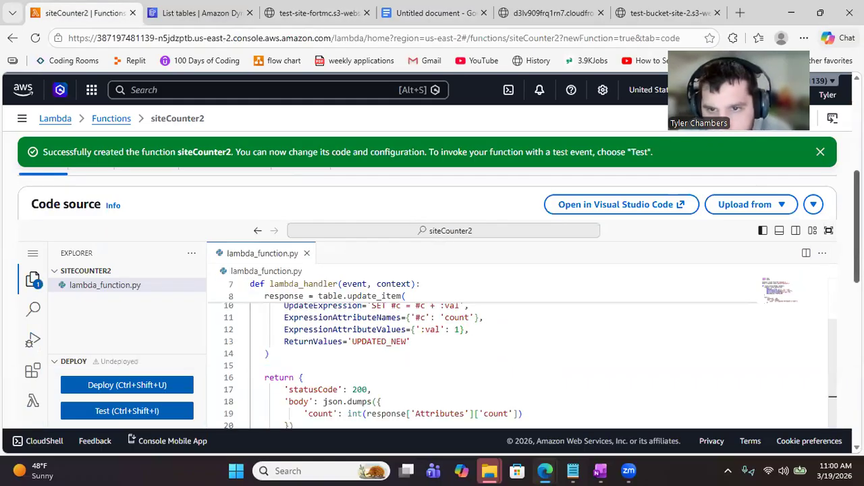
scroll(432, 304, down, 2)
scroll(432, 303, down, 1)
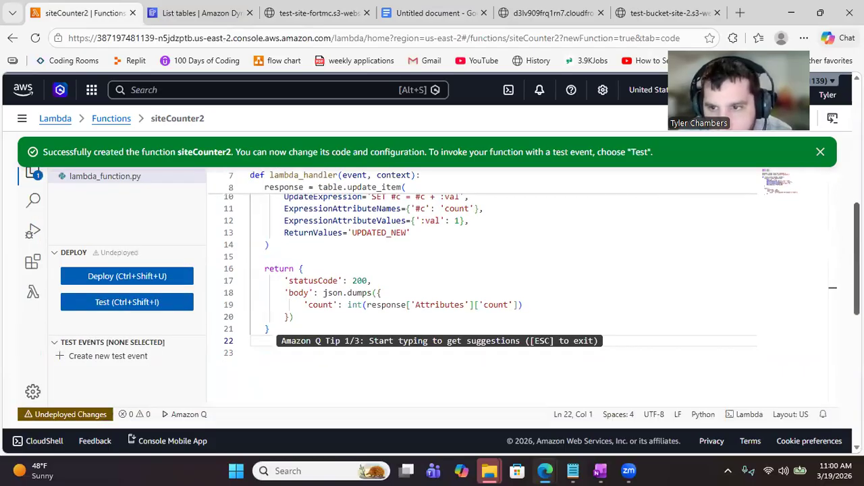
scroll(813, 289, up, 1)
scroll(834, 297, up, 1)
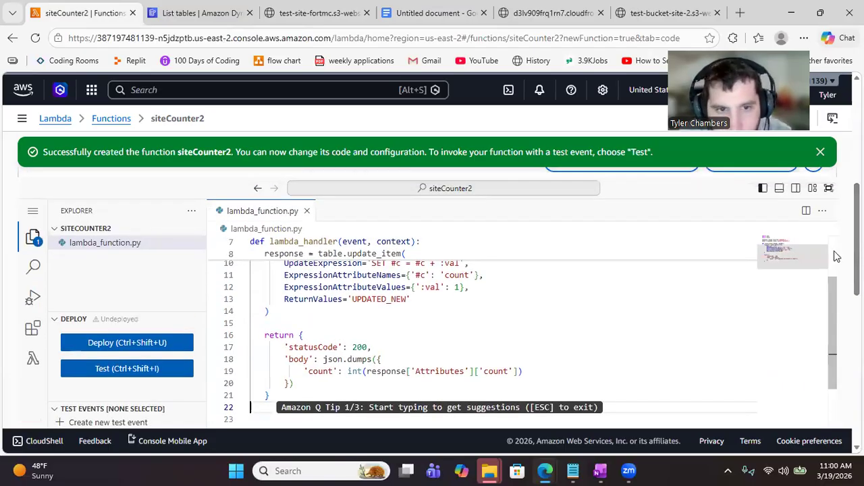
Deploy the updated lambda_function.py code to the siteCounter2 function.
click(835, 245)
scroll(834, 349, down, 4)
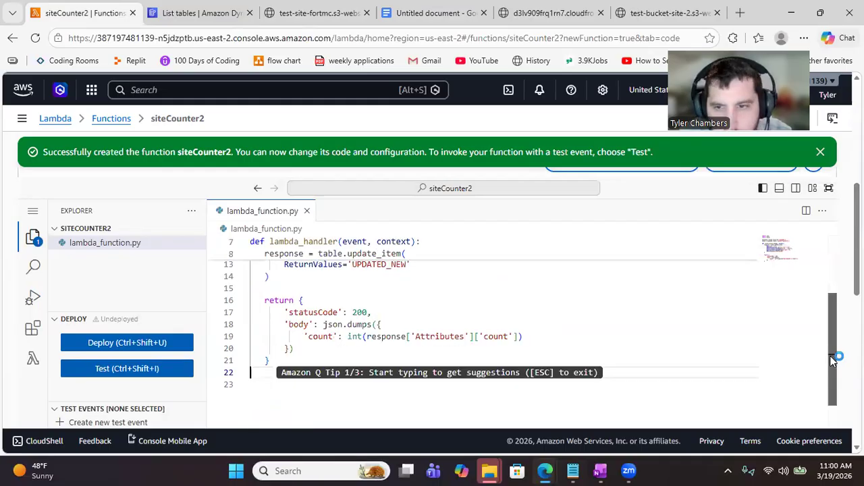
scroll(833, 351, down, 2)
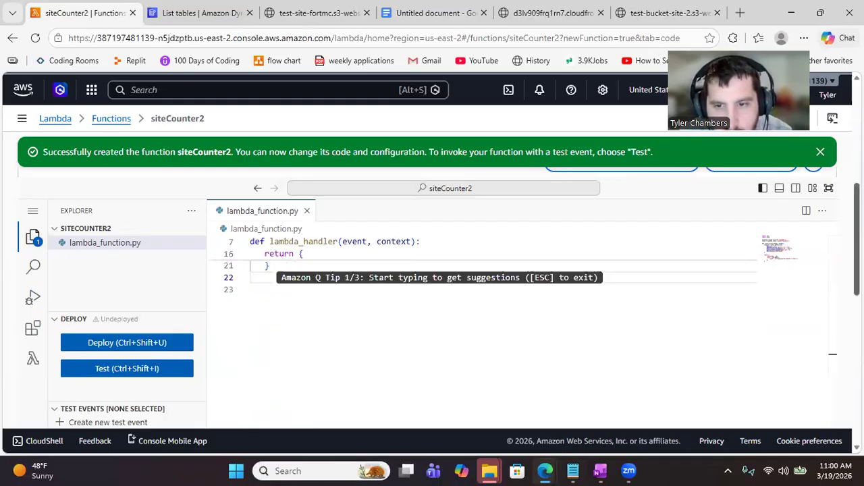
scroll(832, 354, down, 3)
scroll(432, 298, down, 3)
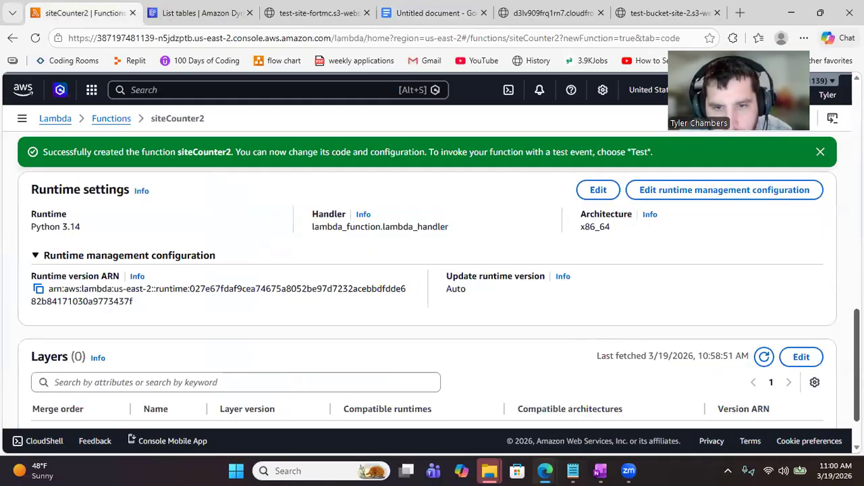
scroll(432, 297, down, 2)
scroll(432, 297, up, 4)
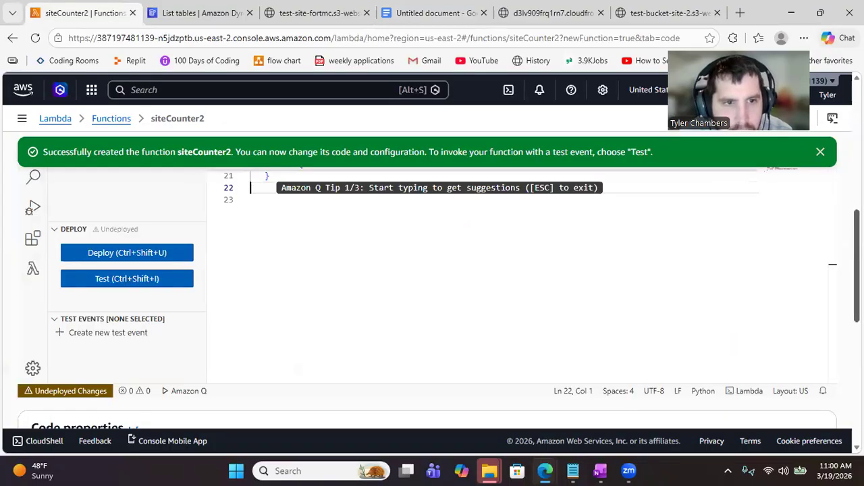
scroll(697, 295, up, 2)
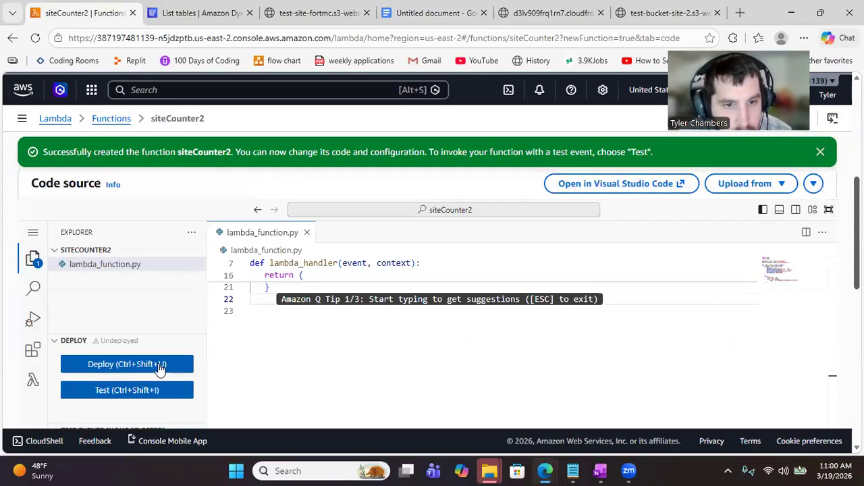
click(160, 365)
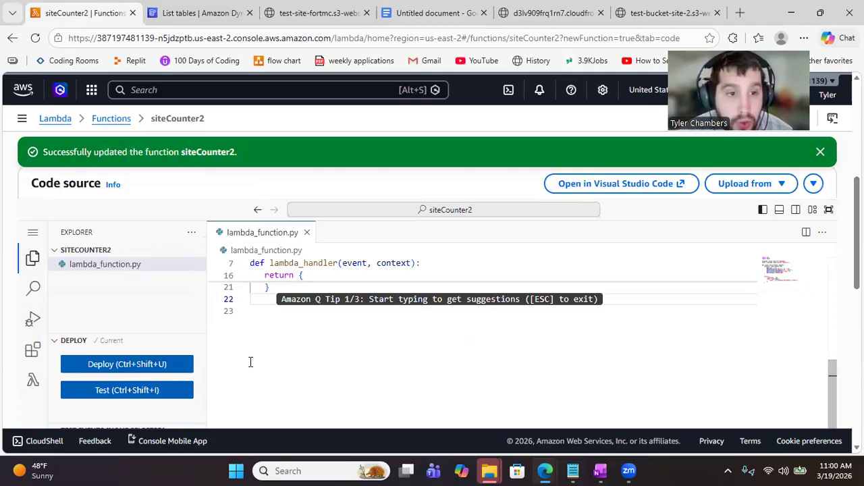
Go back to the Lambda functions list and reopen the siteCounter2 function.
click(116, 120)
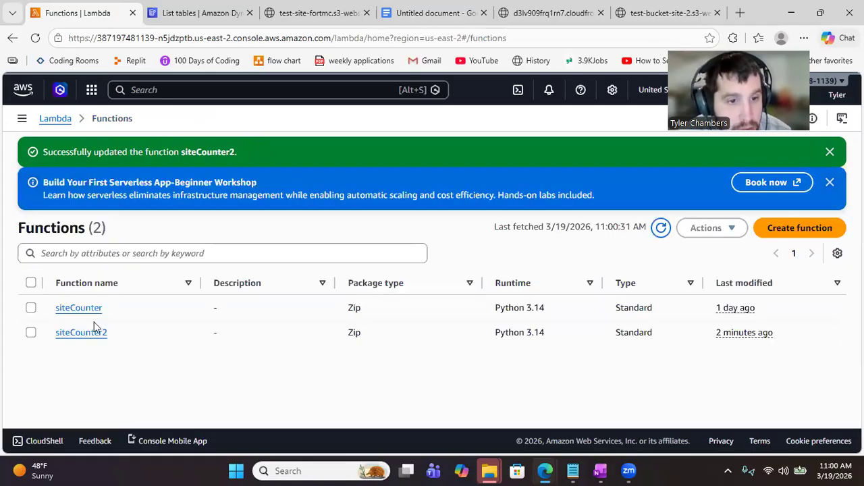
click(93, 332)
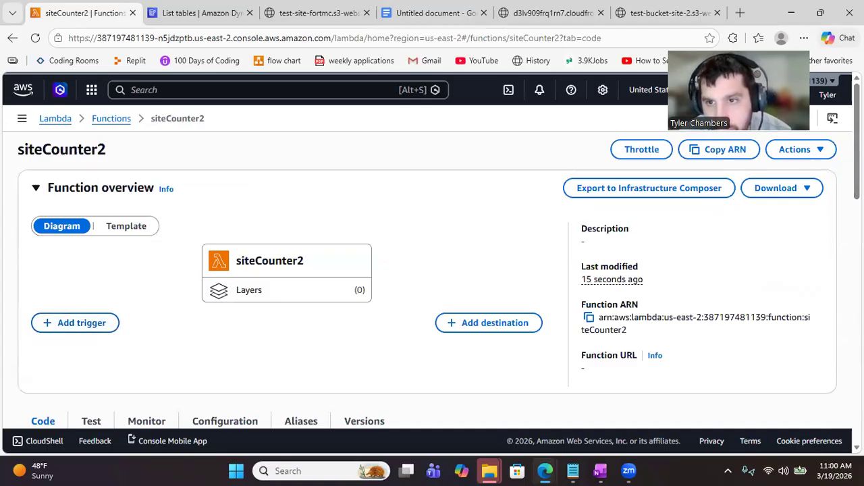
click(816, 151)
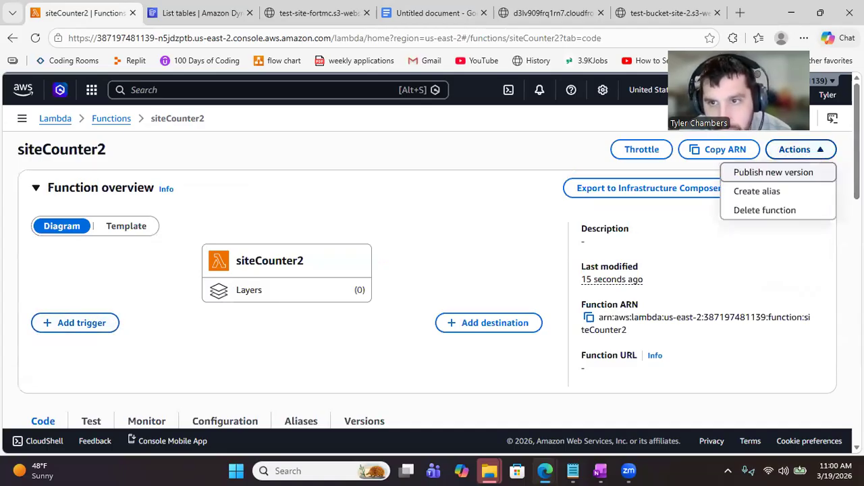
click(816, 151)
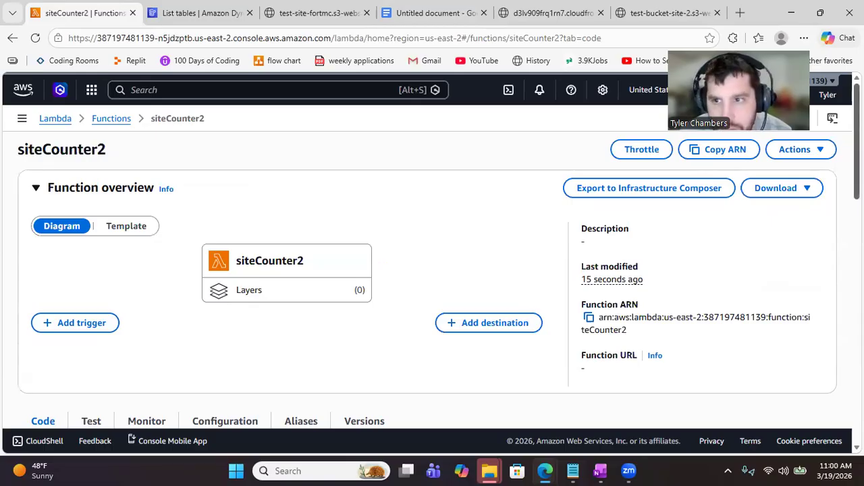
scroll(432, 270, down, 3)
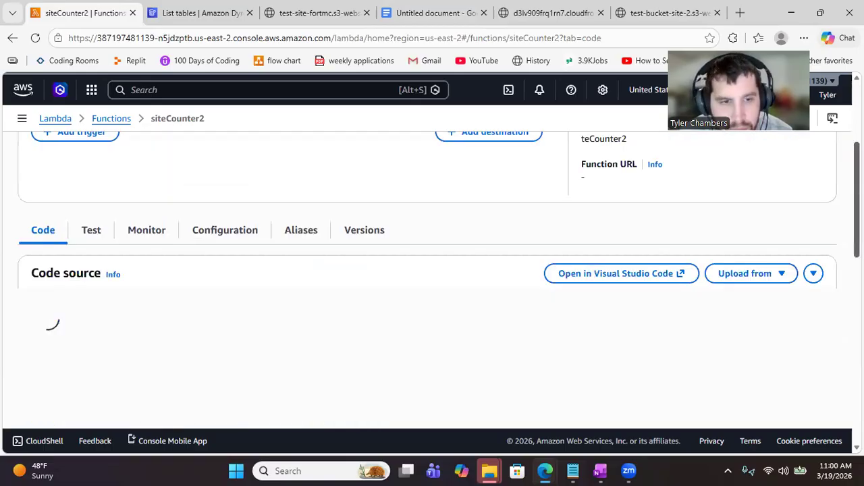
Run a test of siteCounter2 with the default test event and examine the returned status code and body in the execution details.
click(98, 223)
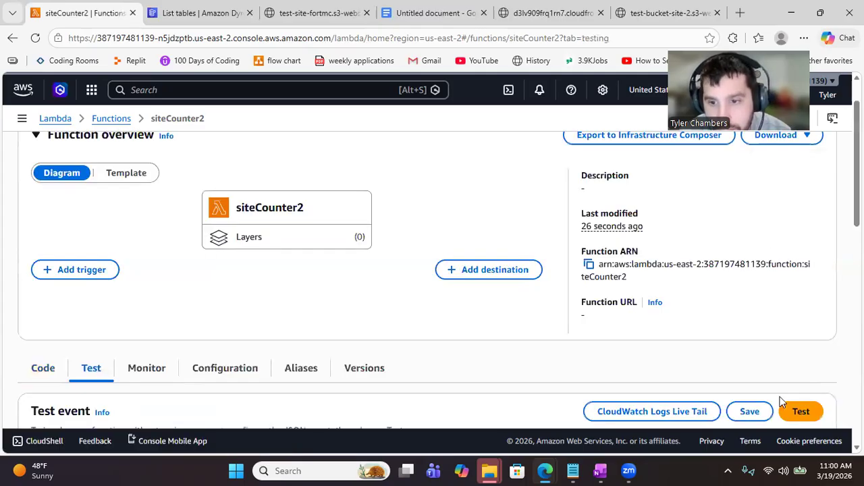
click(802, 412)
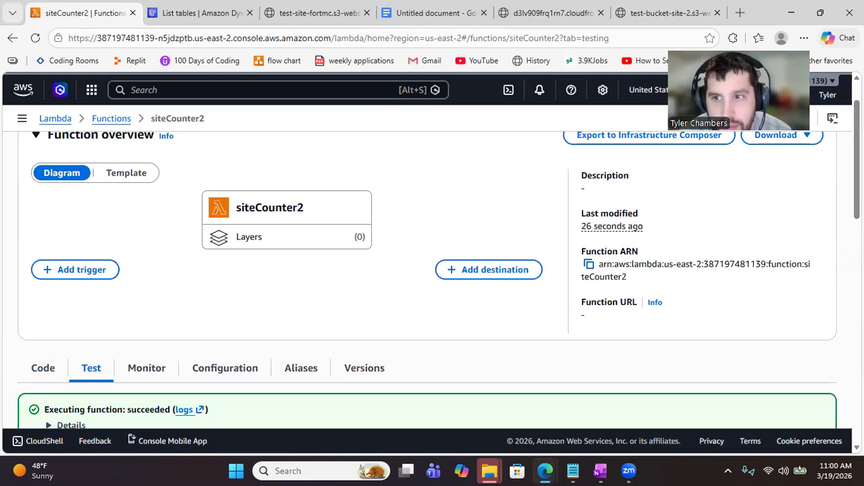
scroll(284, 388, down, 1)
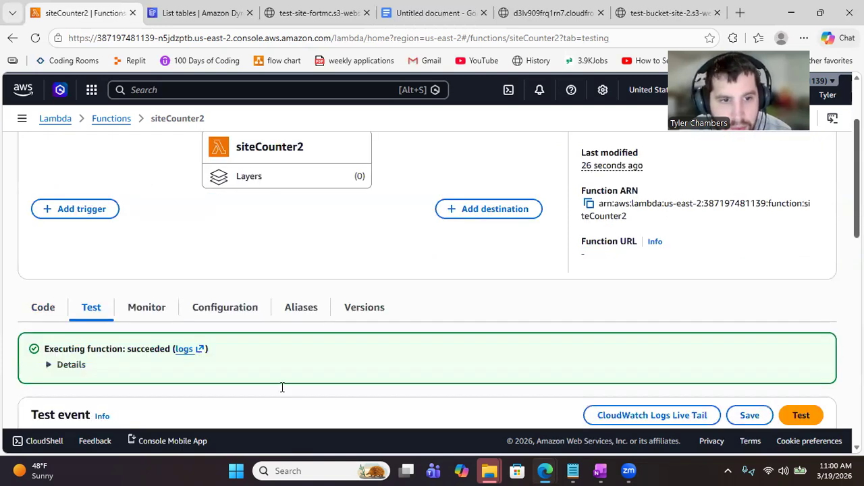
scroll(50, 317, down, 1)
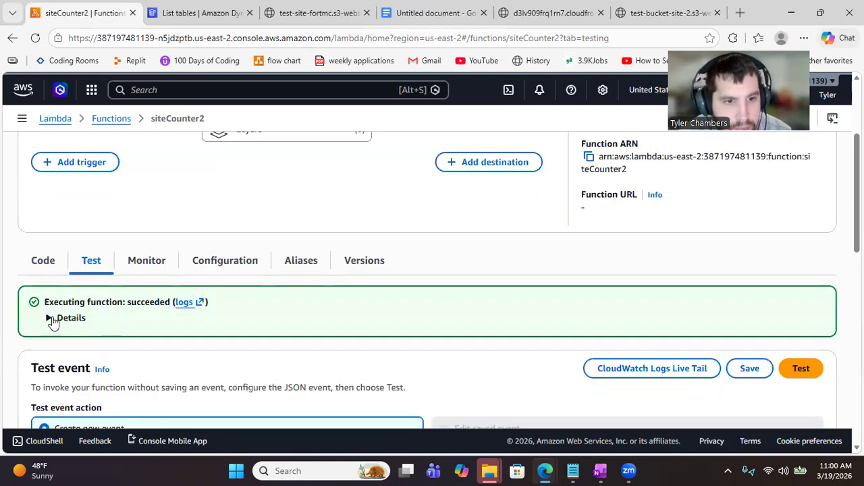
click(69, 320)
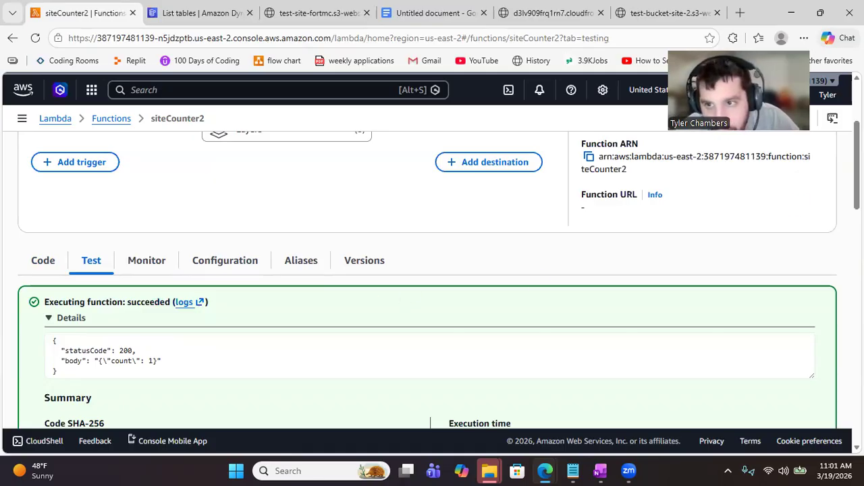
drag(857, 165, 856, 189)
drag(72, 272, 53, 239)
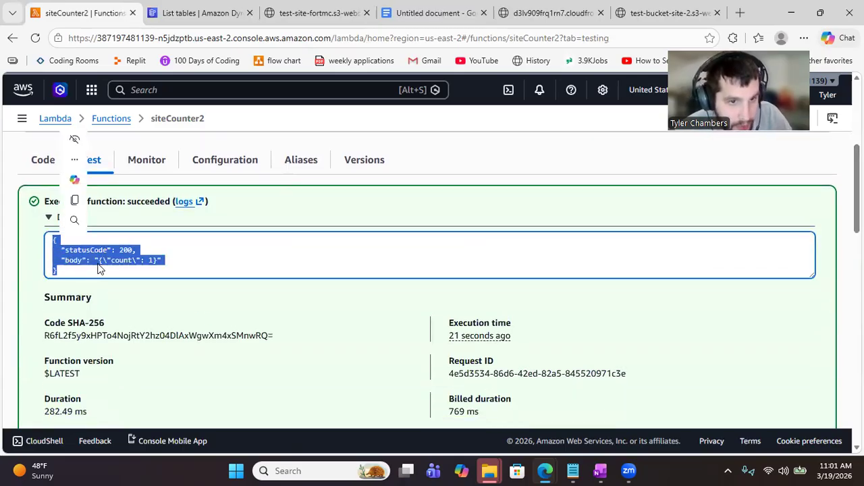